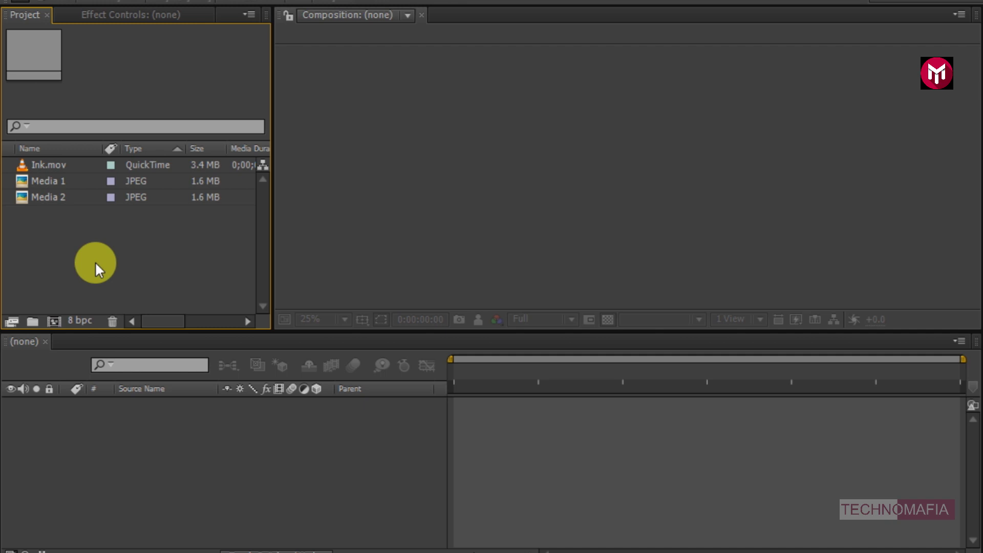
- Begin a new composition from the Project panel, bringing up Composition Settings with HDTV 1080 defaults
left_click(59, 320)
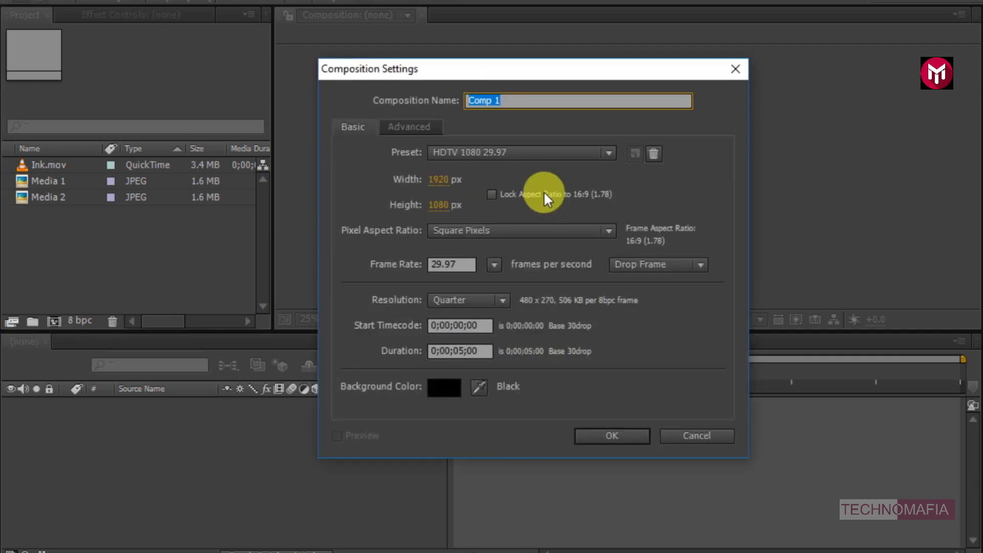
type("Tr")
type("ansitio")
type("n")
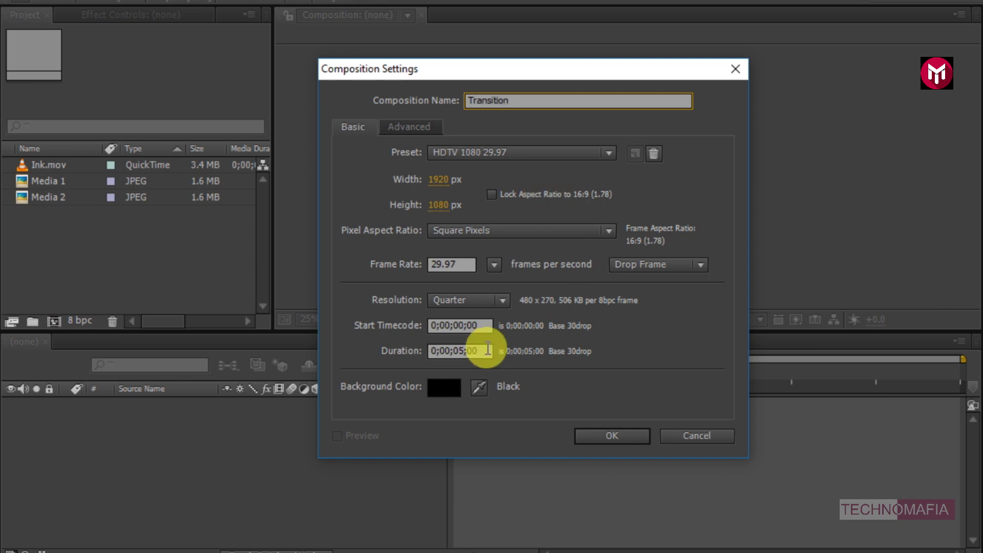
- Confirm the 1920x1080, five-second composition named Transition
left_click(592, 433)
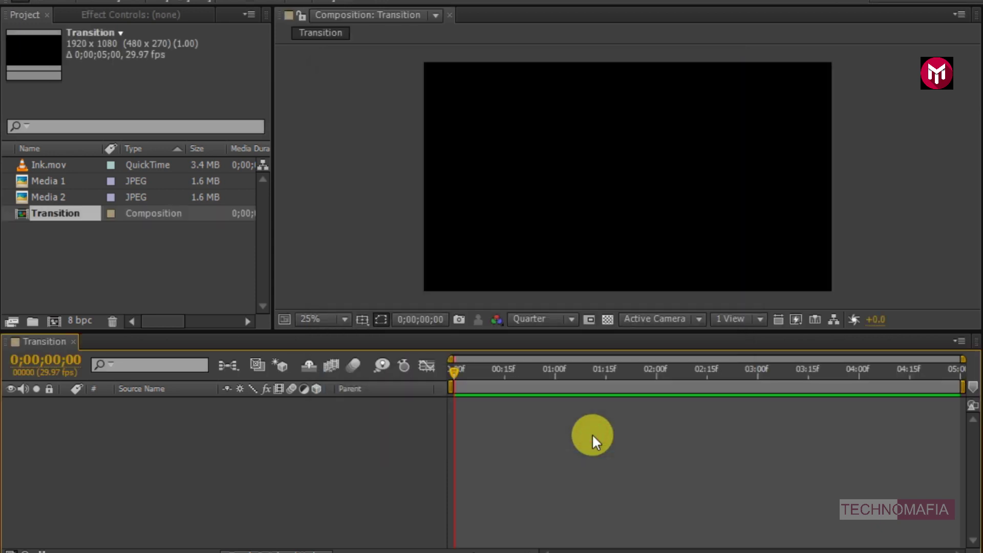
- Layer Media 1 with Media 2 above it, and trim Media 2 to start at 0;00;02;00
left_click_drag(35, 182, 90, 432)
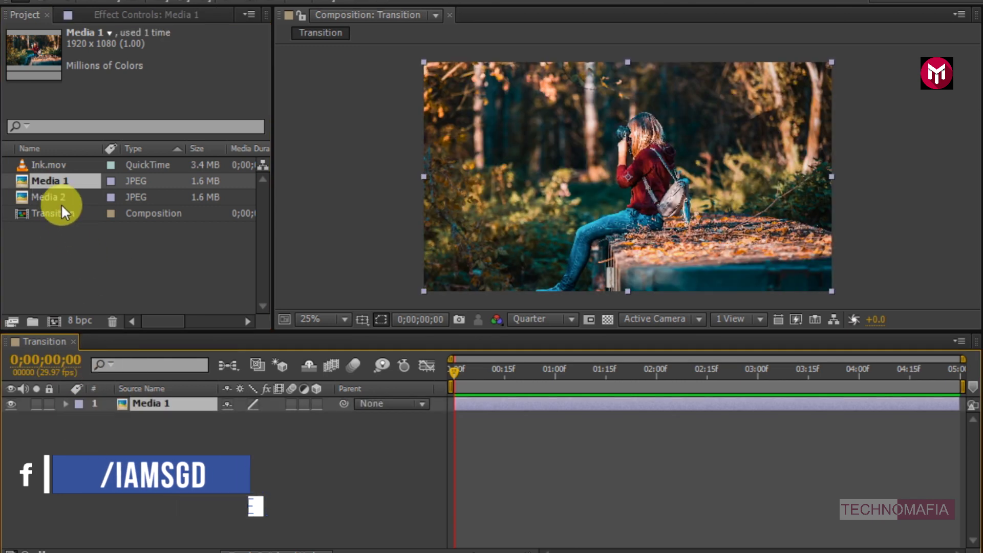
left_click_drag(57, 195, 124, 400)
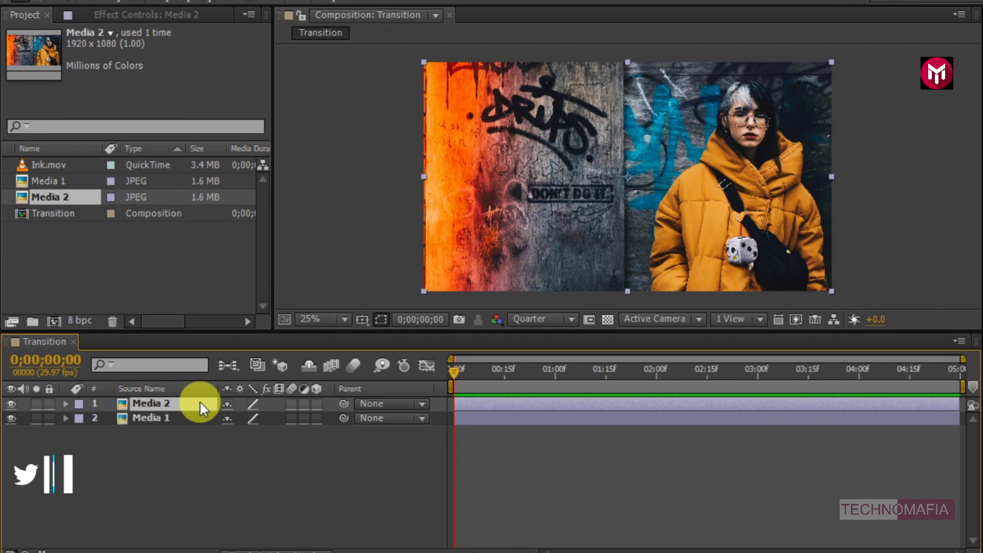
left_click(658, 369)
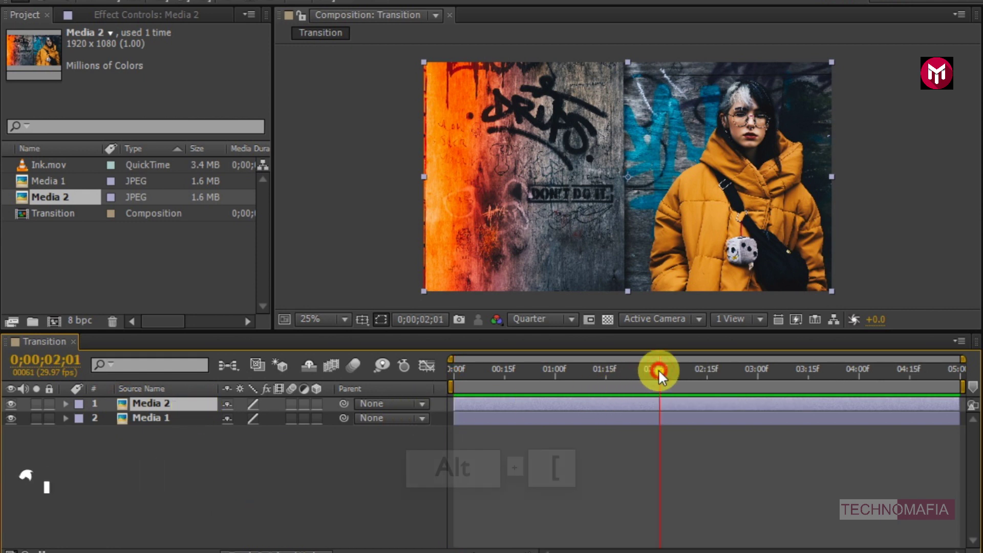
key("Page_Up")
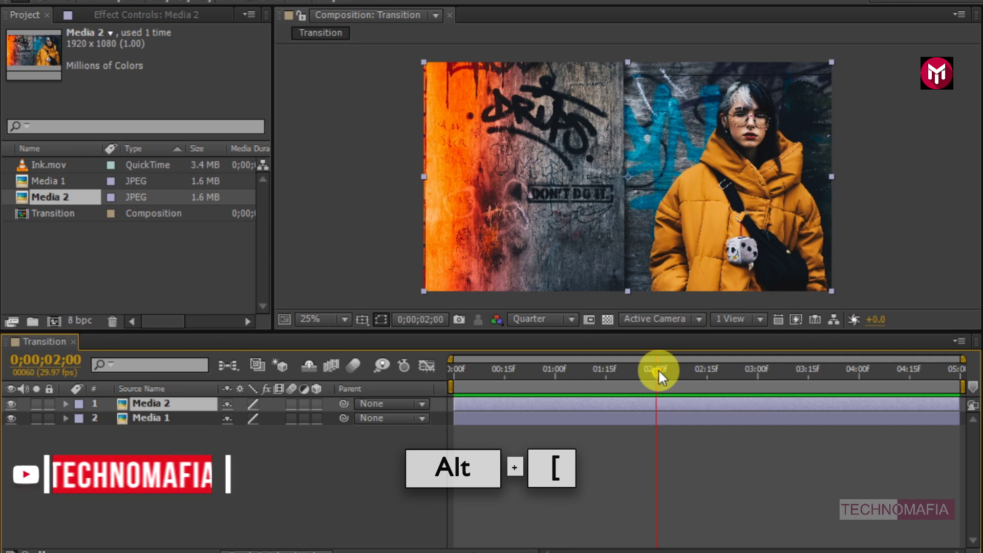
key("alt+bracketleft")
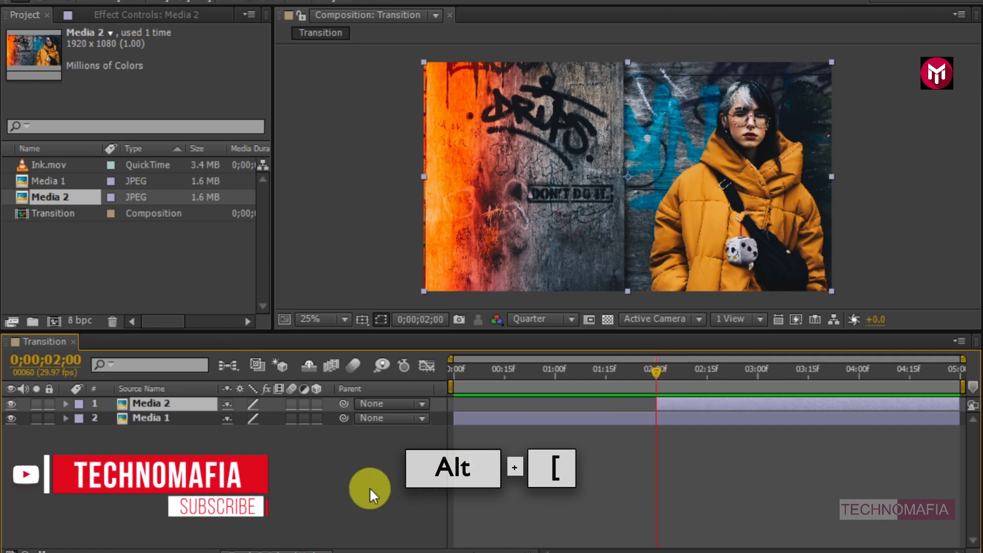
left_click(187, 478)
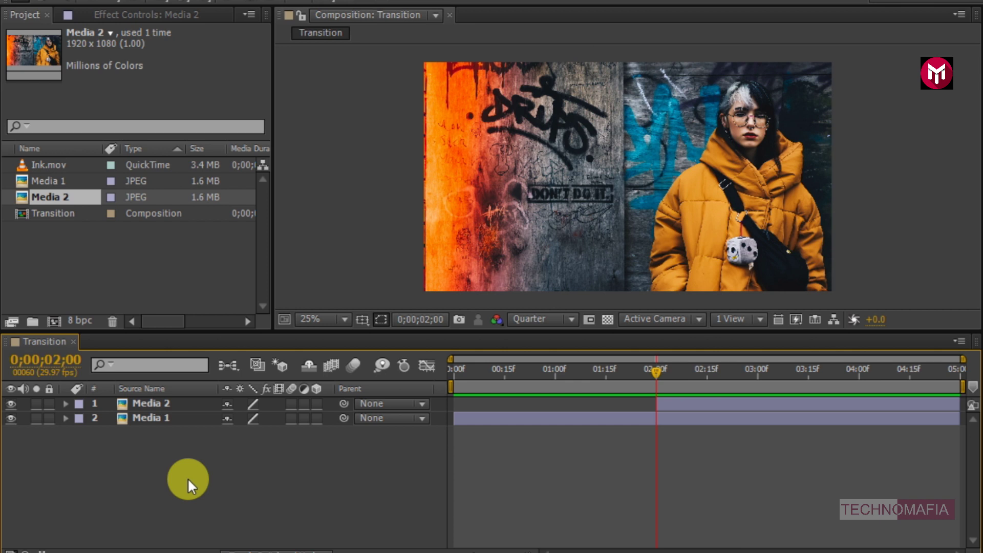
- Add a new adjustment layer on top and trim it to begin at two seconds
right_click(188, 477)
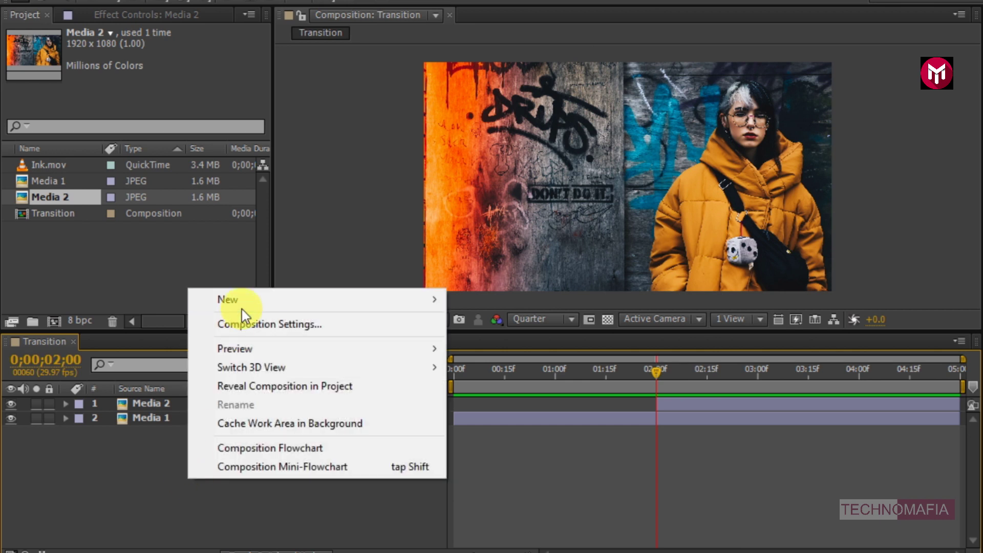
mouse_move(228, 300)
left_click(496, 435)
key("alt+bracketleft")
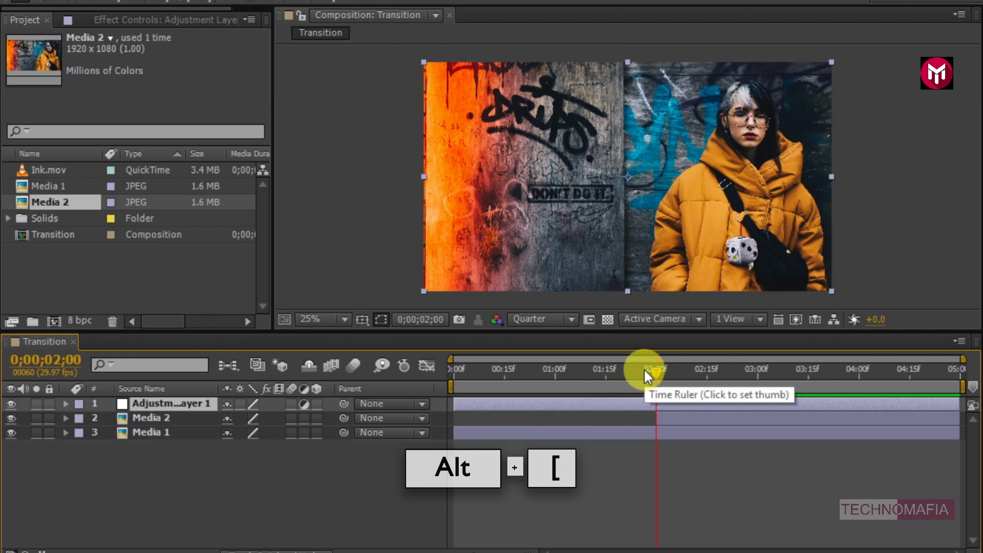
key("alt+bracketleft")
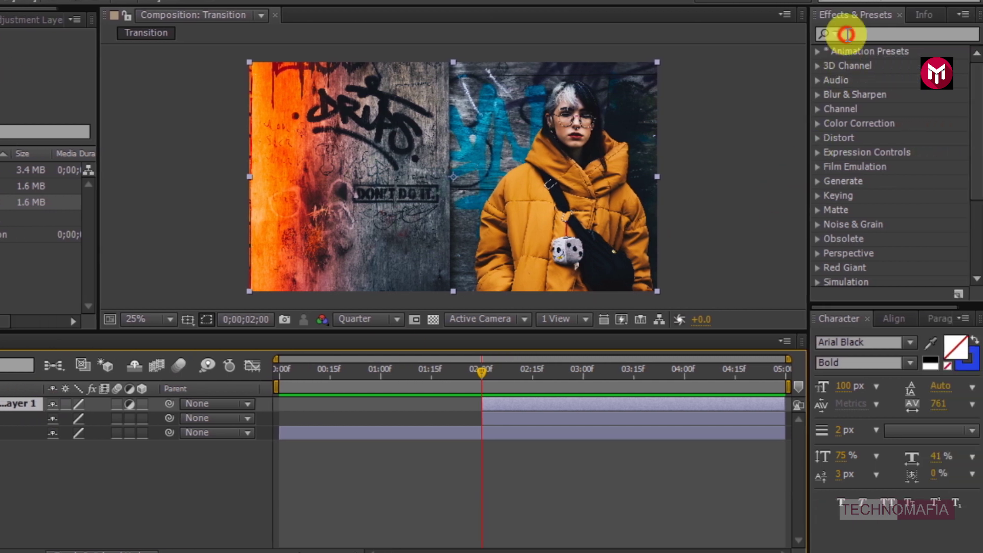
- Apply Motion Tile to Adjustment Layer 1 with Output Width 110 and Output Height 110
left_click(847, 34)
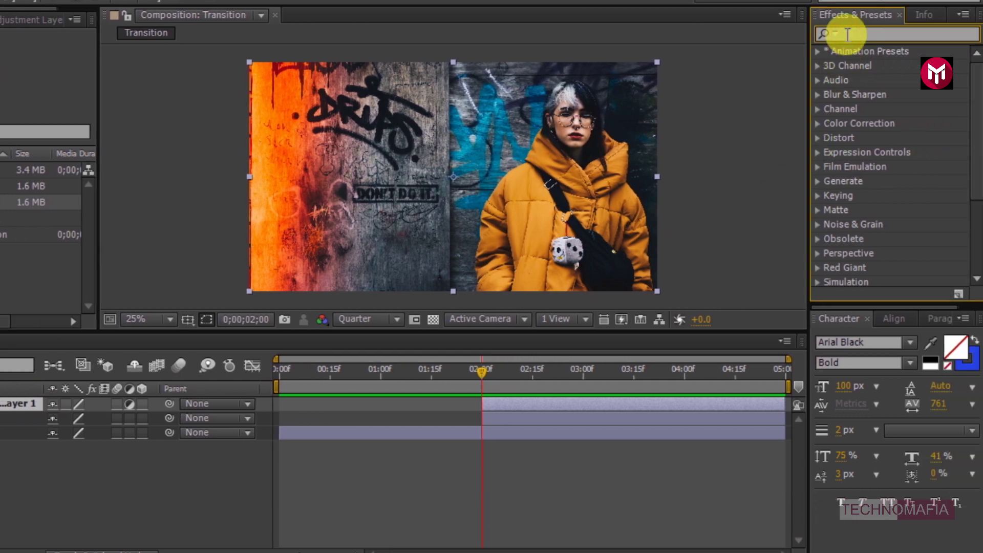
type("motion")
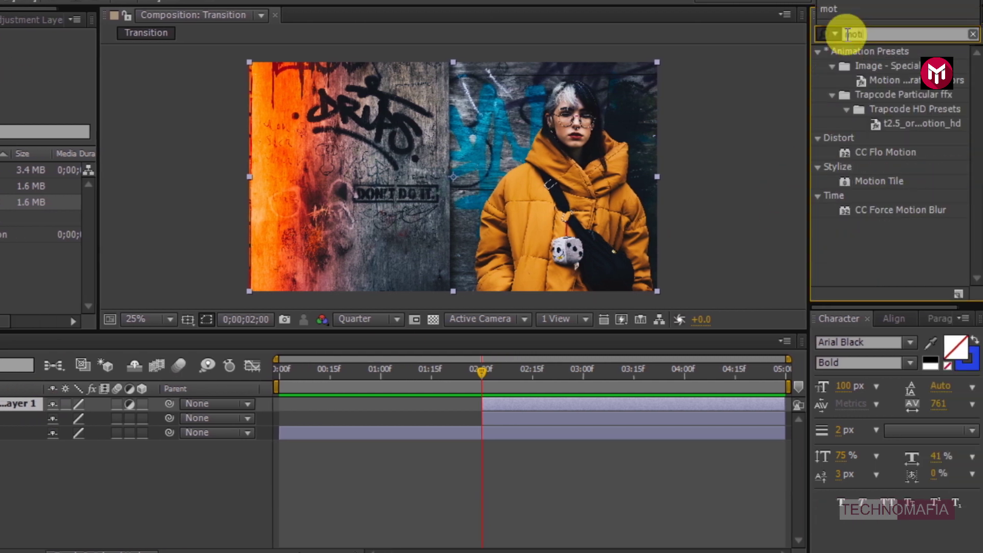
left_click(893, 179)
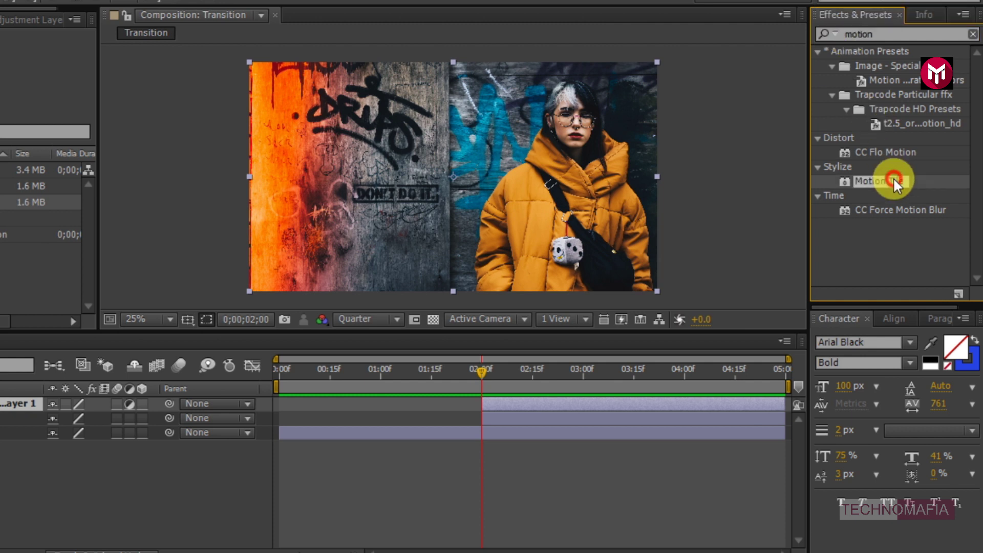
left_click_drag(893, 178, 179, 403)
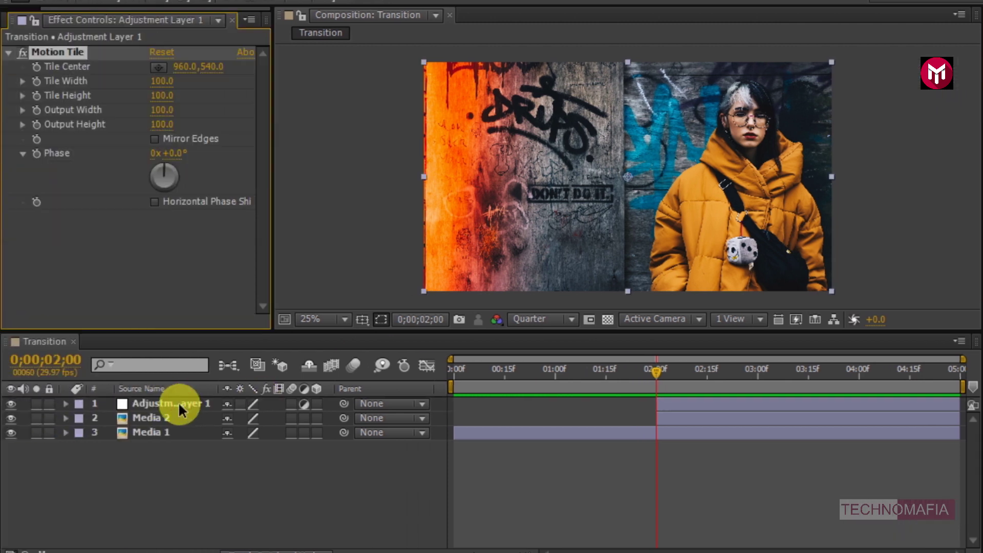
left_click(162, 112)
type("110")
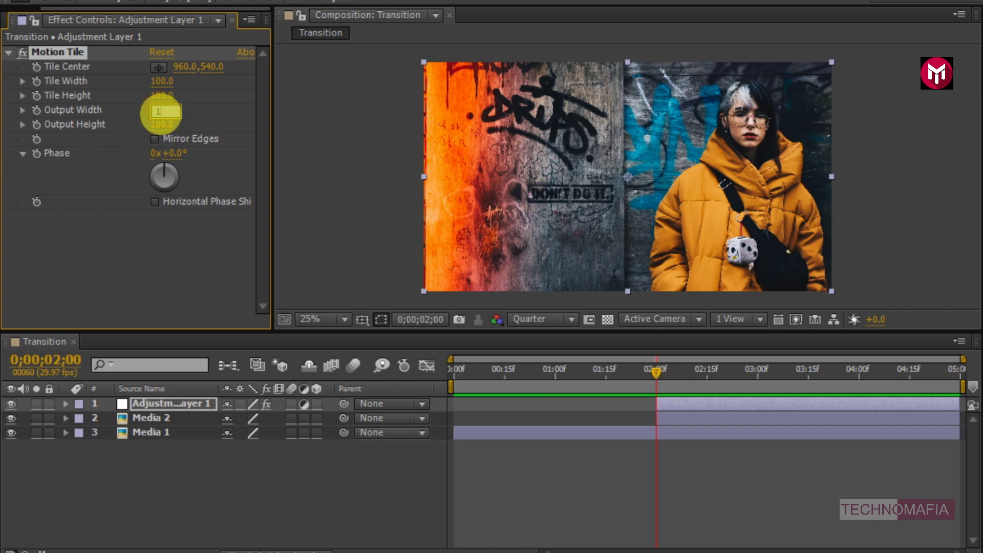
left_click(162, 125)
type("110")
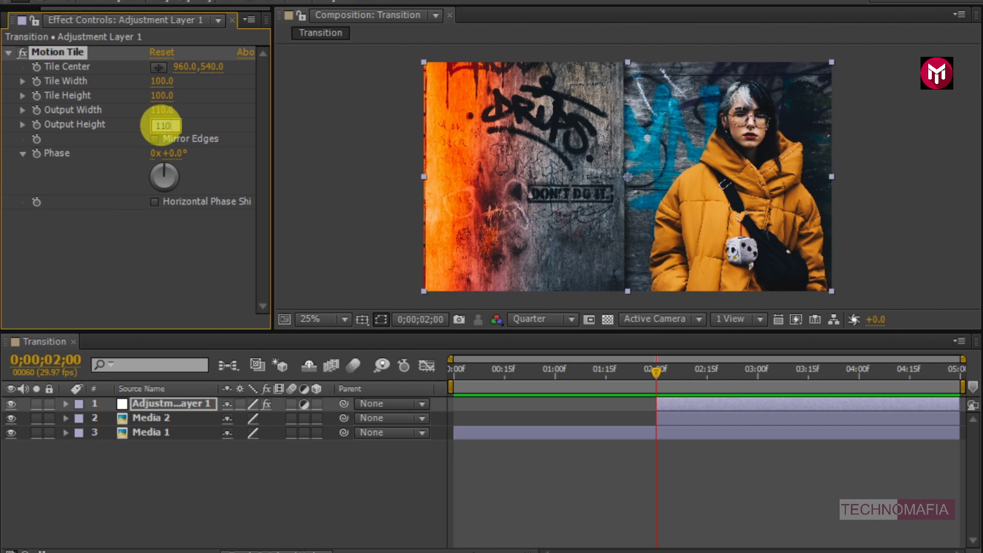
key("Return")
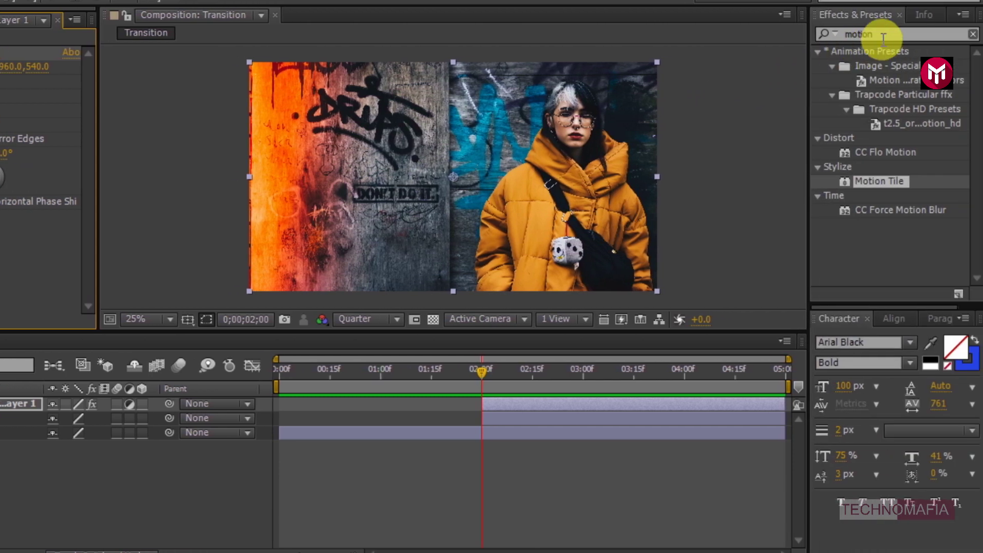
- Apply a Transform effect and set its Position to 985,540 at two seconds
left_click(816, 37)
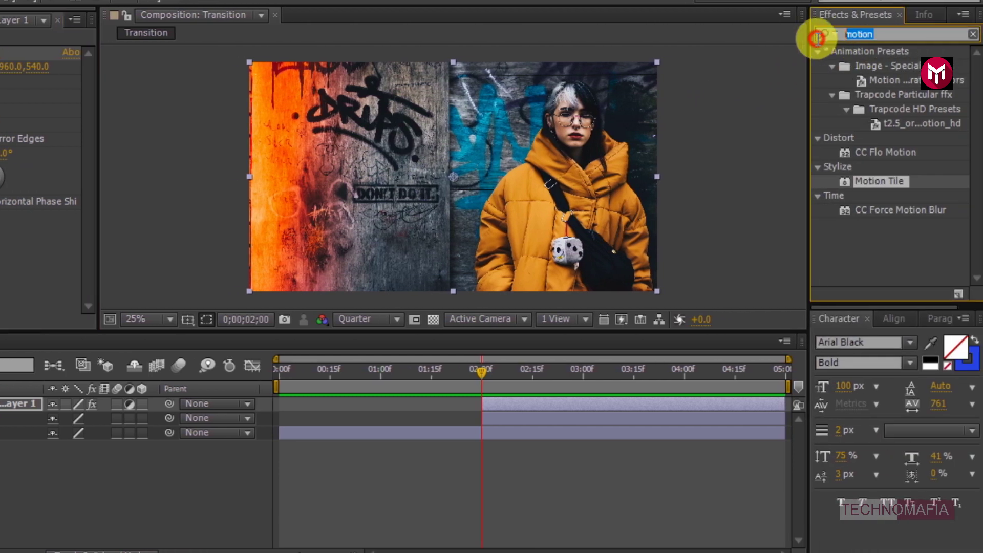
type("trans")
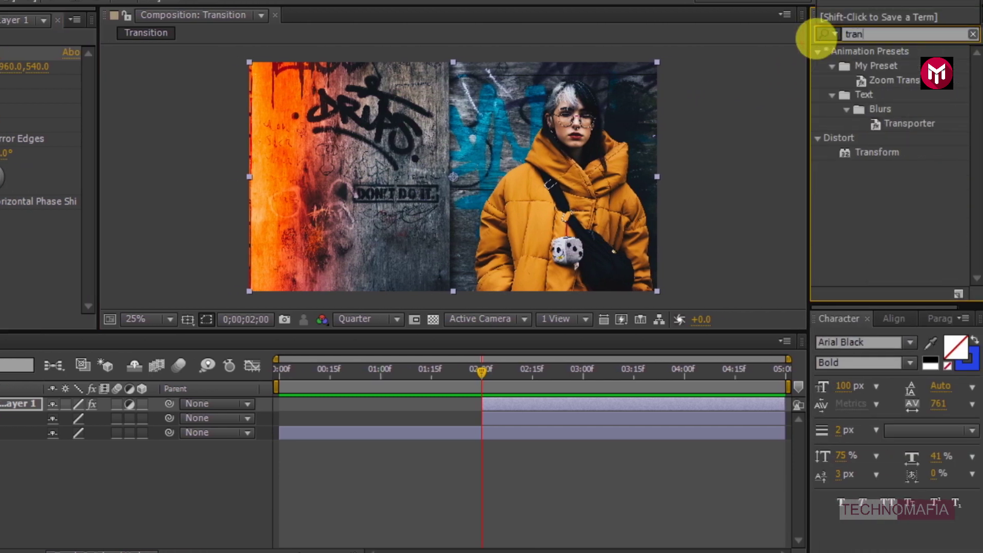
double_click(884, 154)
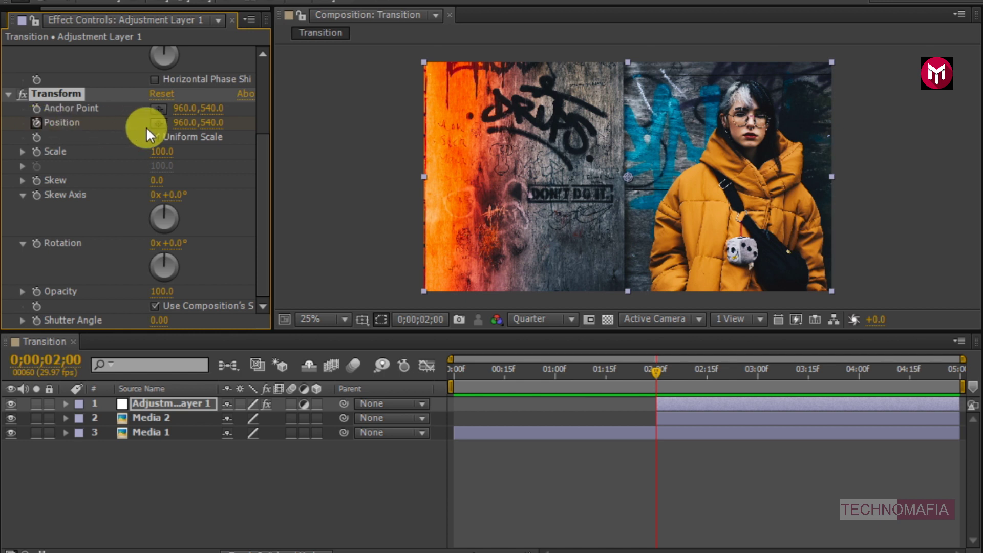
left_click(186, 123)
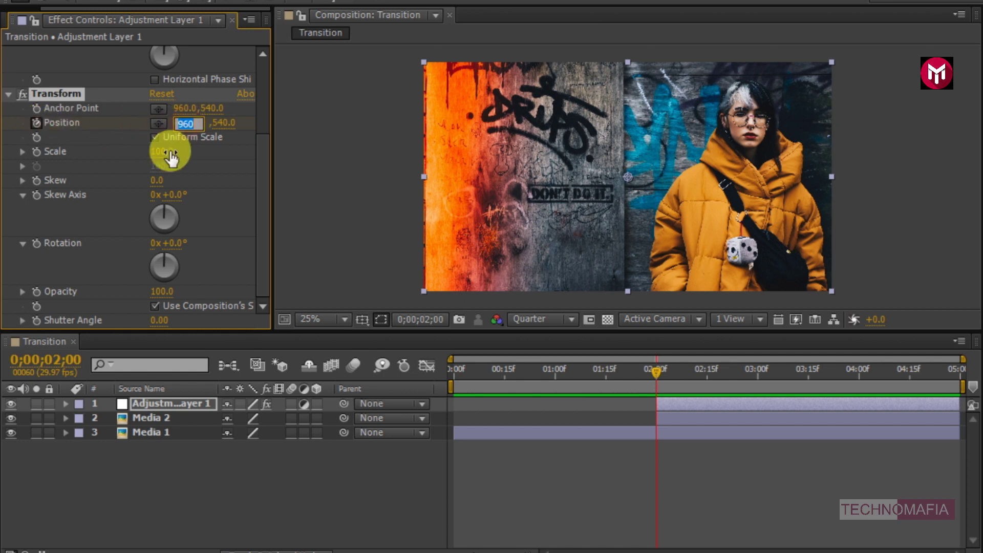
type("985")
key("Return")
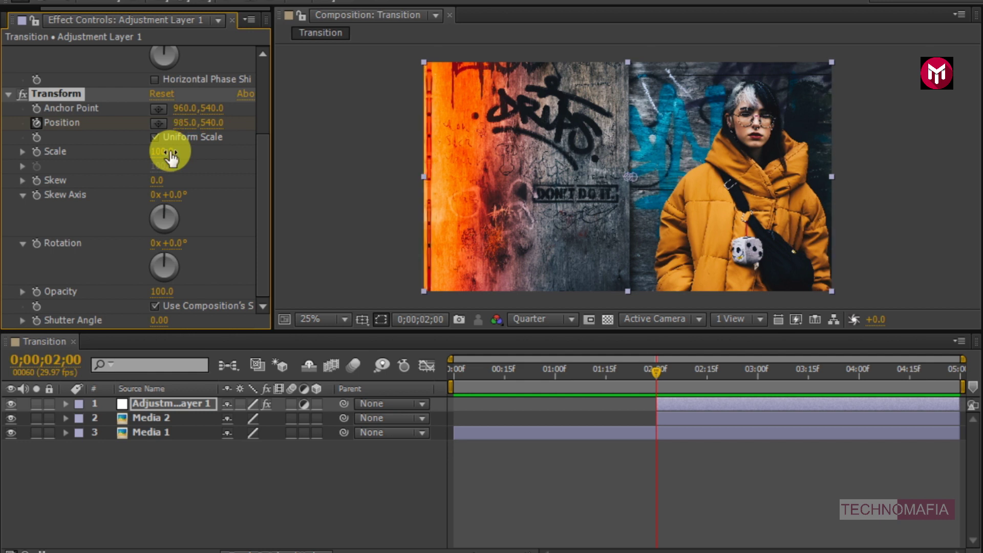
- Keyframe Position back to 960,540 at three seconds and reveal the animated properties
left_click(758, 374)
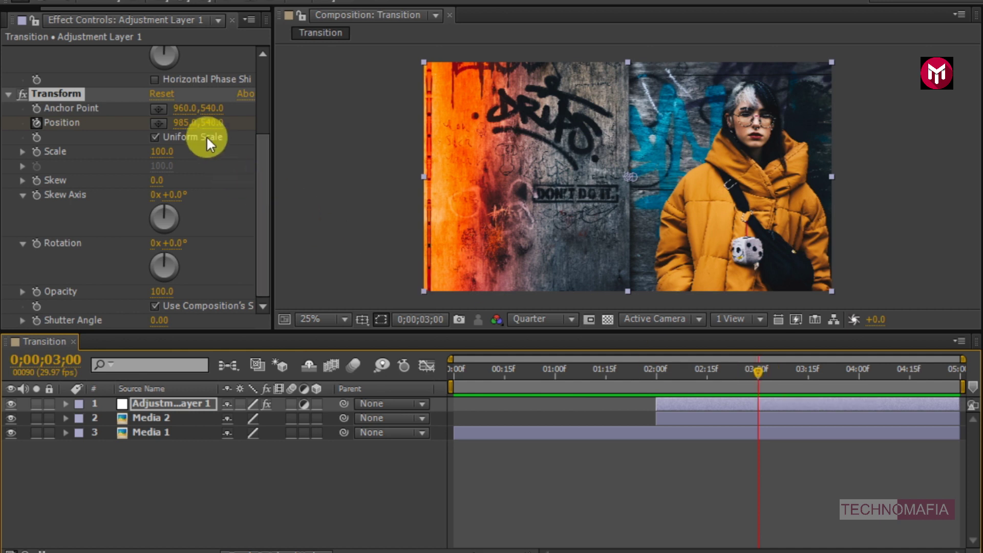
left_click(186, 124)
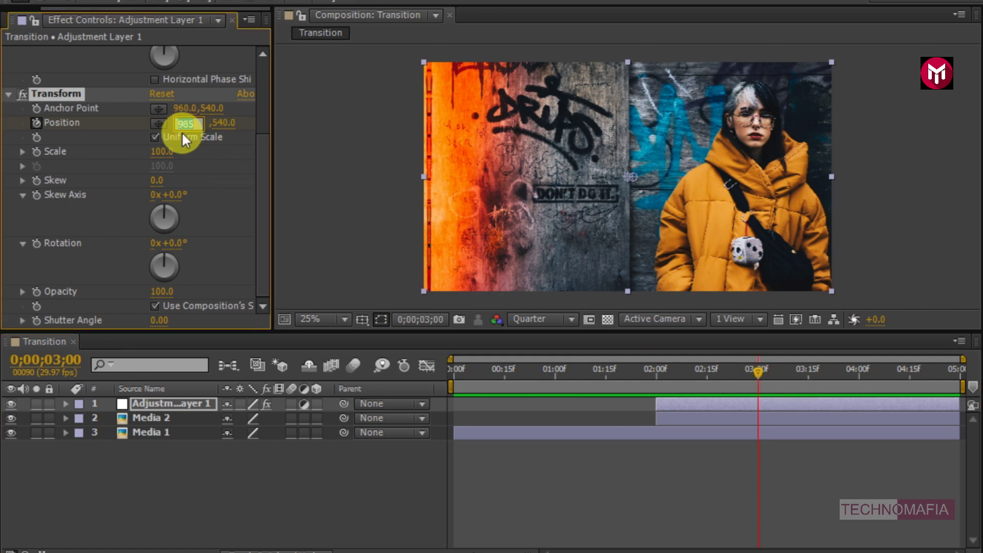
type("960")
key("Return")
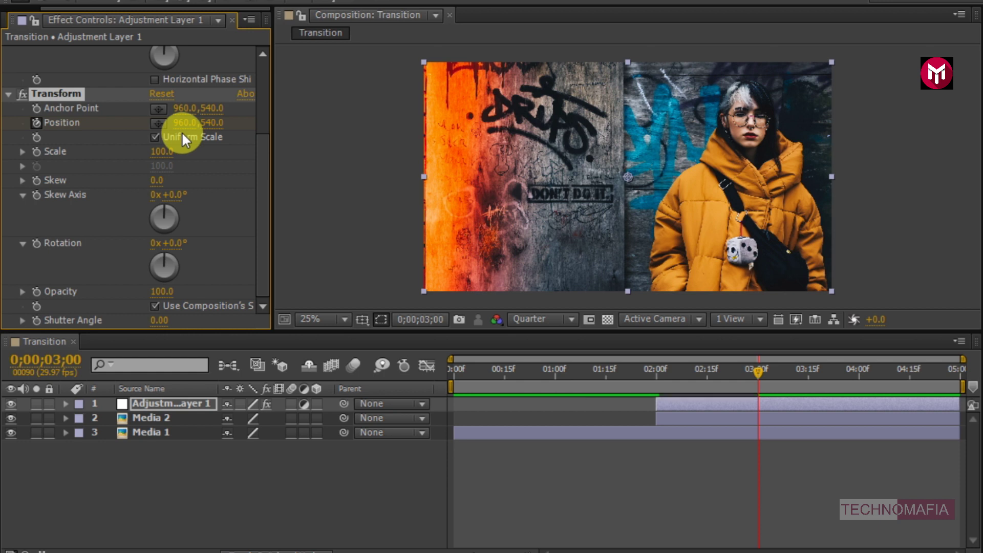
key("u")
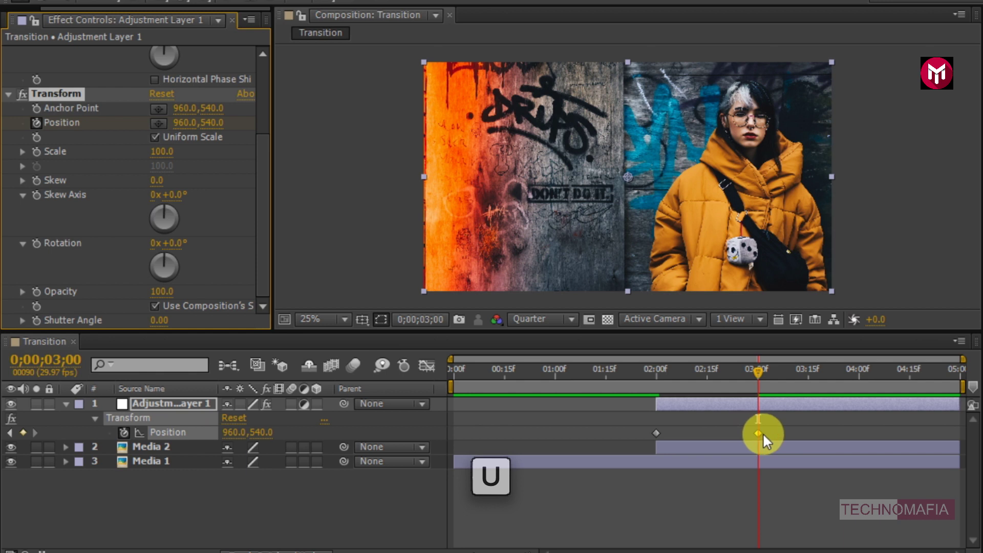
- Easy Ease In the 3-second Position keyframe and shape its speed curve in the Graph Editor
right_click(760, 434)
mouse_move(828, 421)
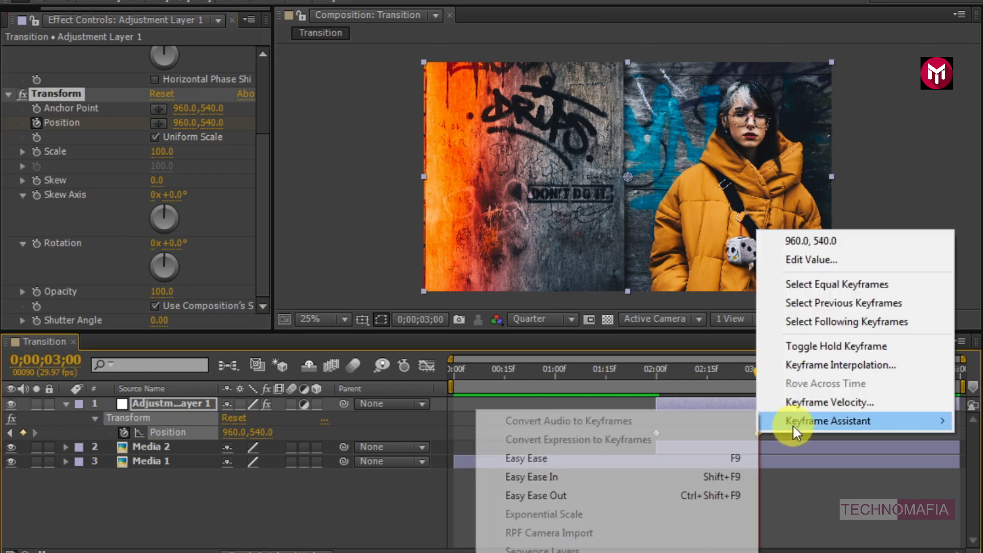
left_click(698, 476)
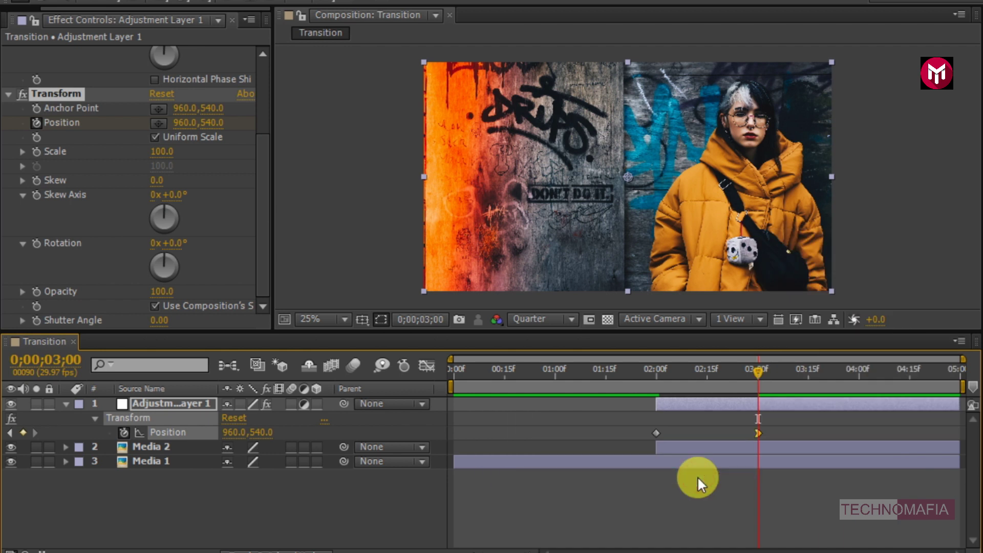
left_click_drag(769, 426, 644, 442)
left_click(427, 365)
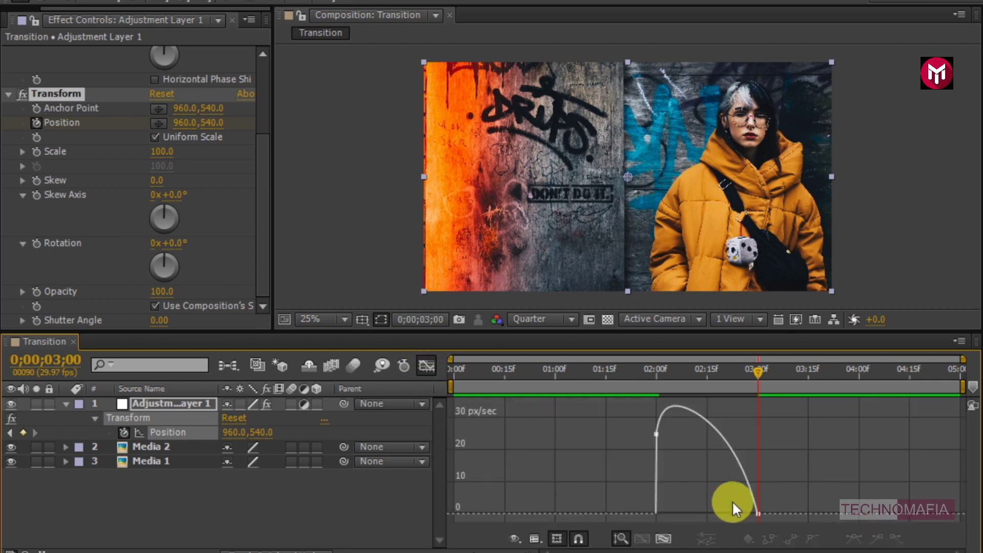
left_click_drag(752, 518, 710, 509)
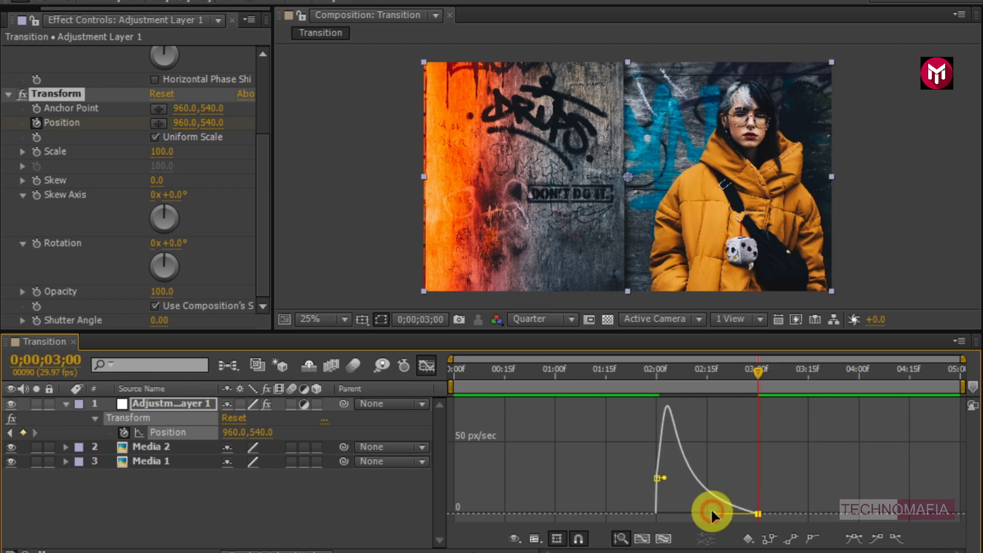
left_click(427, 367)
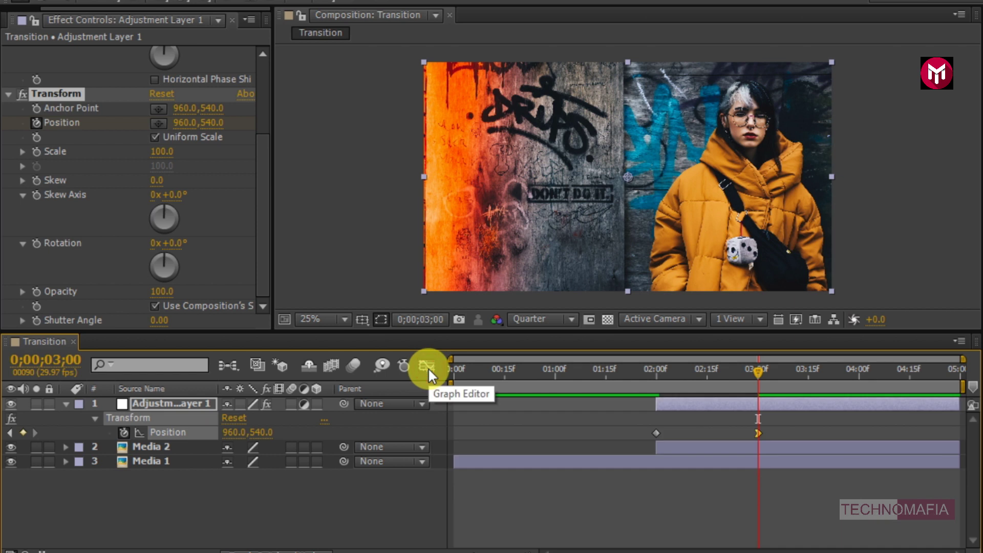
- Keyframe Transform Scale at 105 at two seconds and 100 at three seconds
left_click(656, 368)
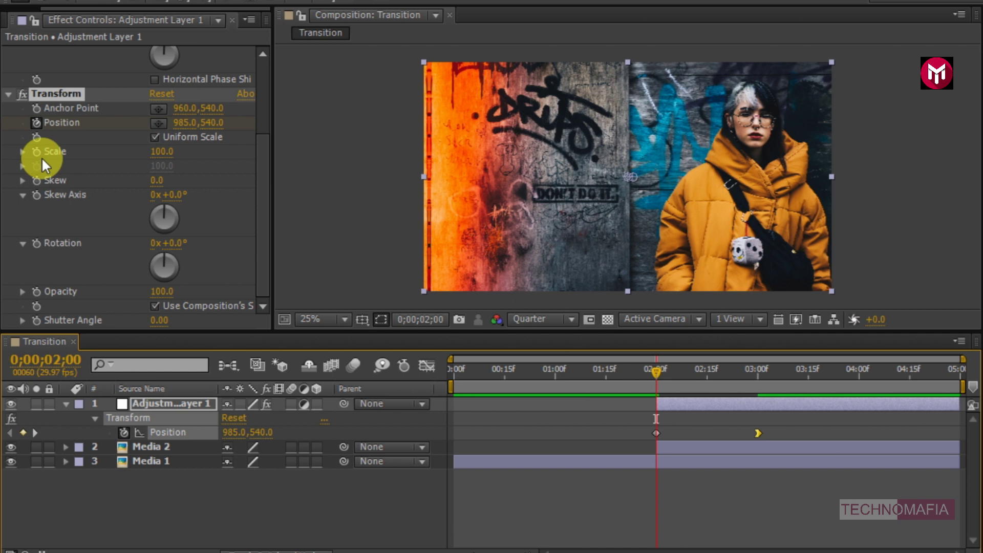
left_click(161, 153)
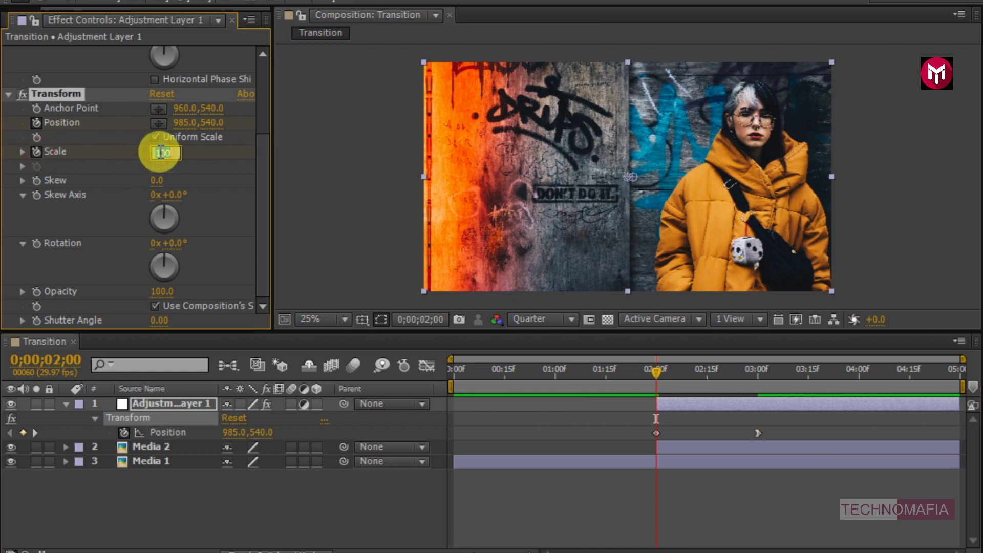
type("10")
type("5")
key("Return")
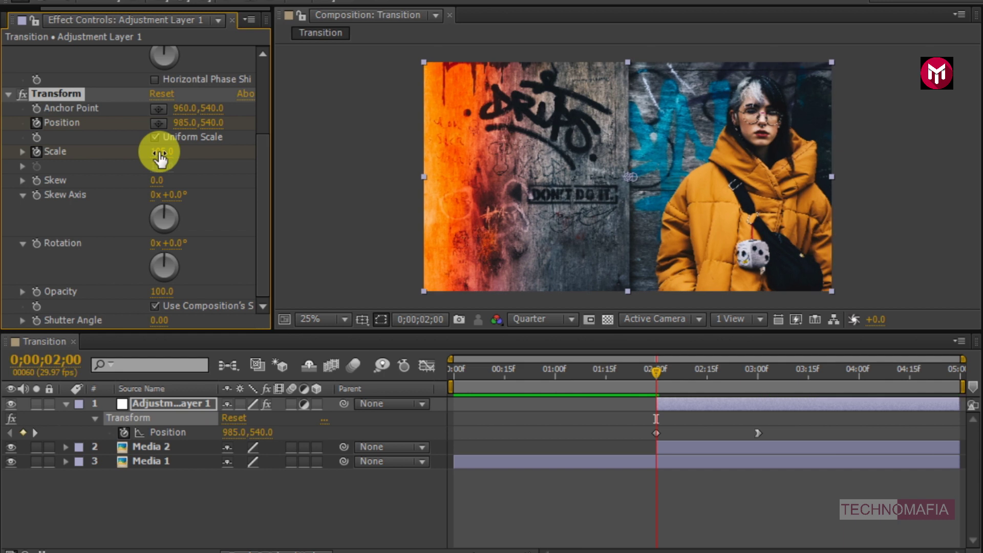
left_click(756, 372)
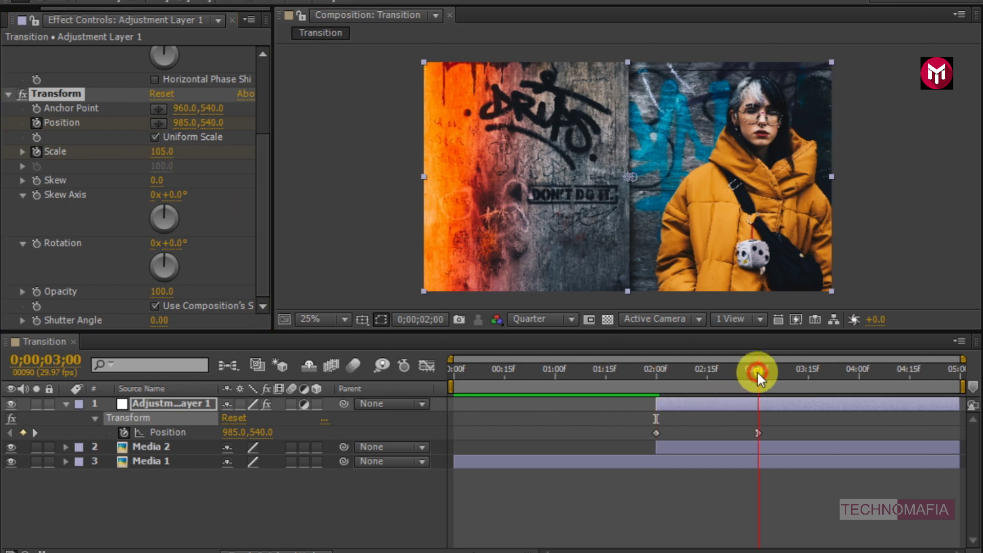
left_click(161, 152)
type("100")
key("Return")
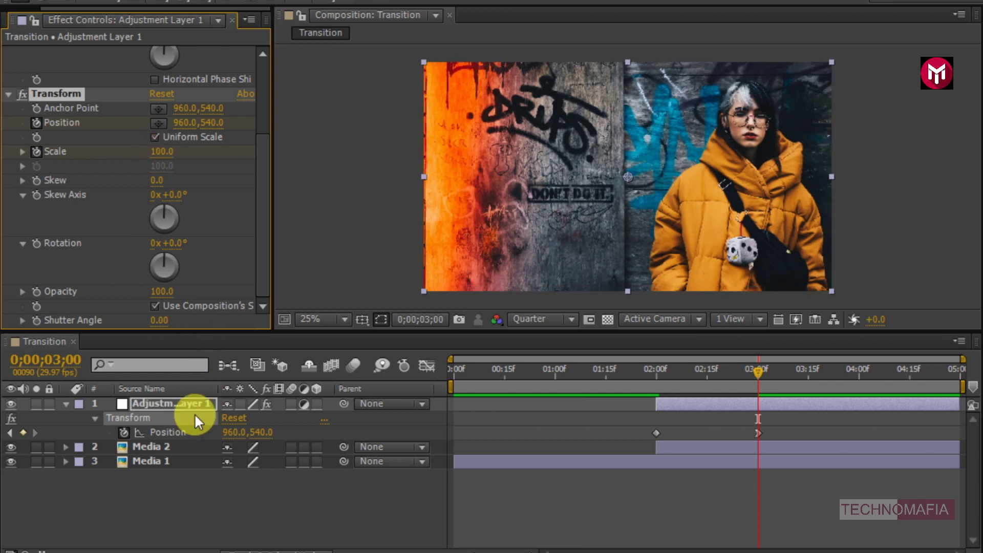
key("u")
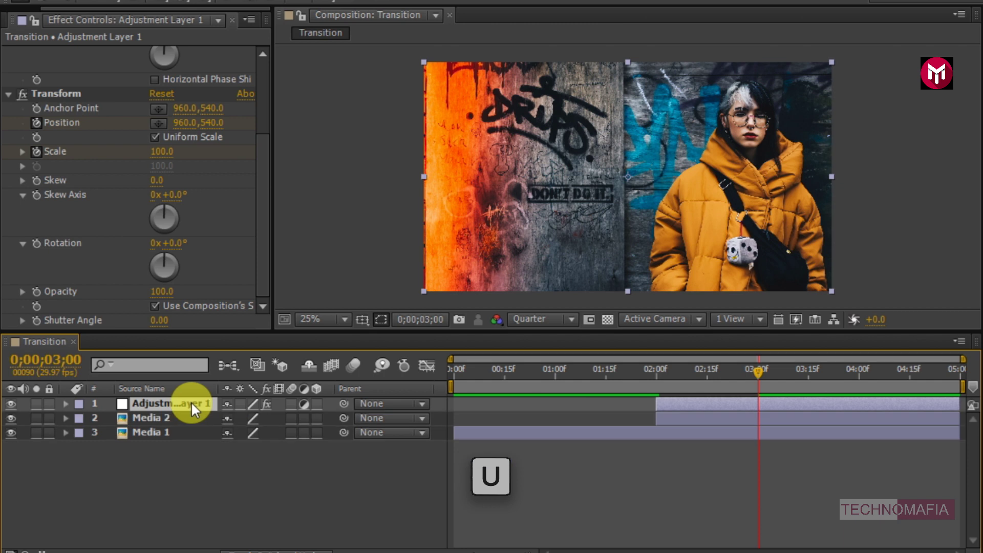
- Easy Ease In the 3-second Scale keyframe and drag its influence handle for a sharper speed curve
key("u")
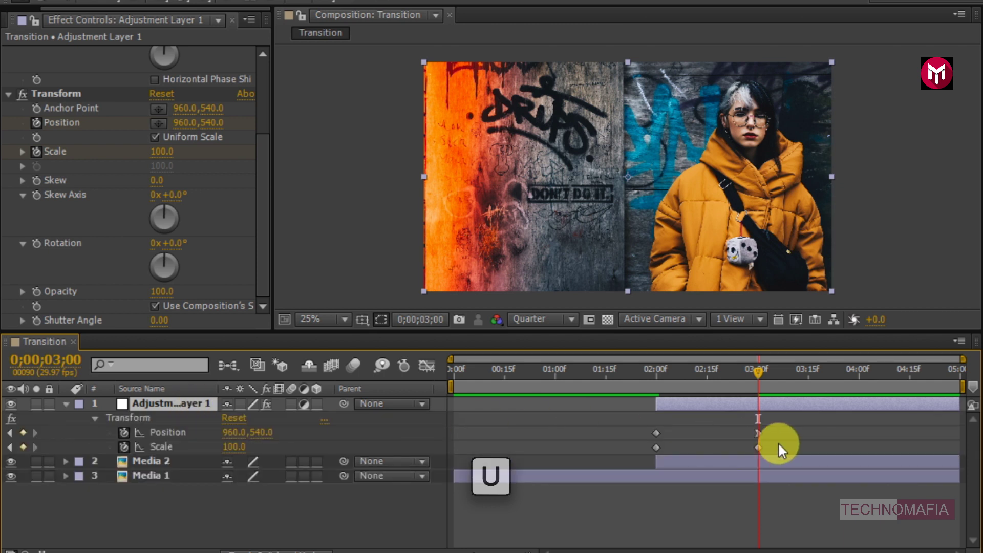
right_click(757, 446)
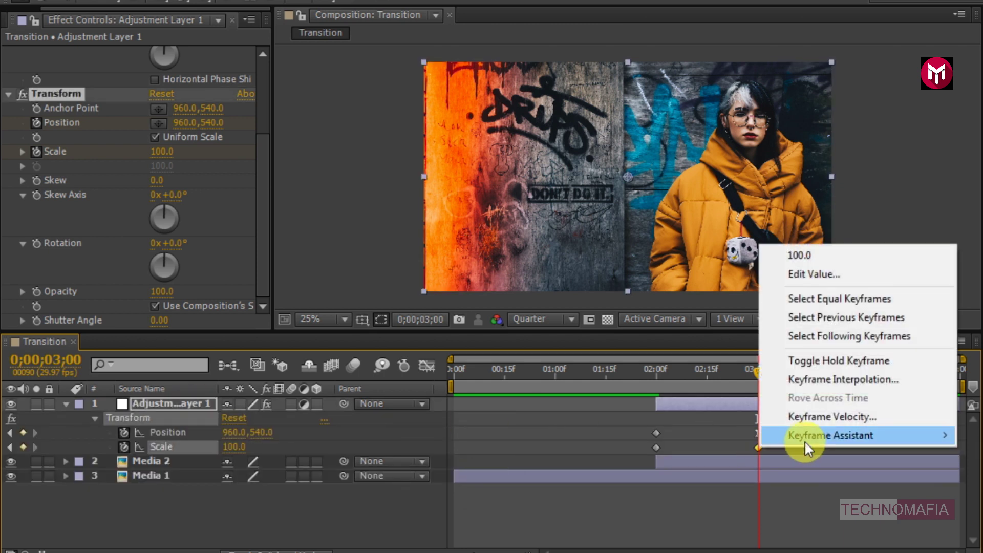
mouse_move(830, 436)
left_click(629, 490)
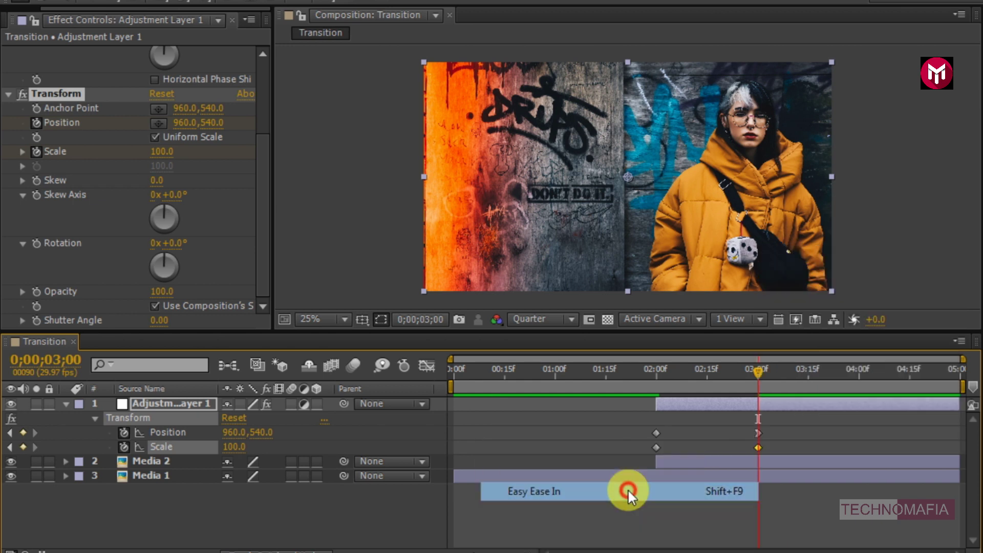
left_click(425, 367)
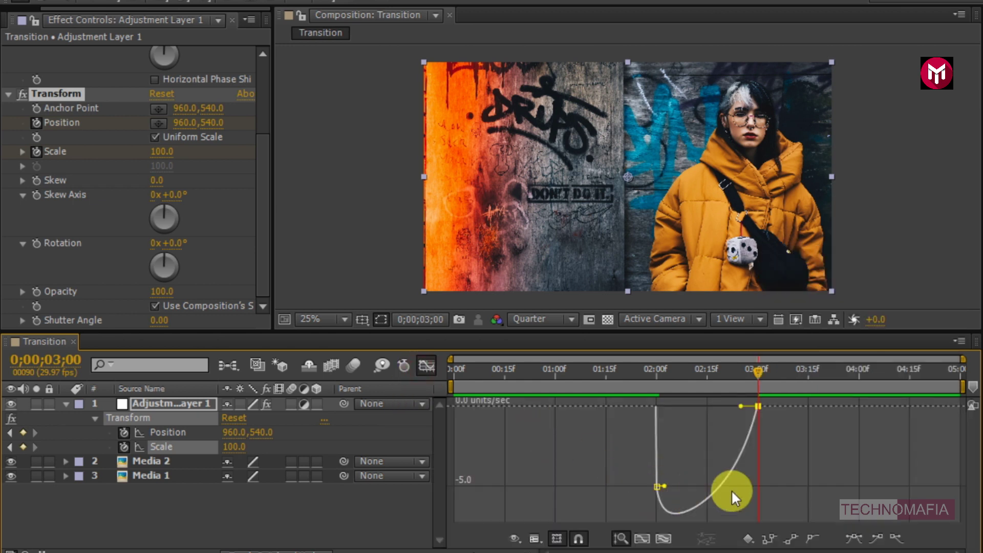
left_click(718, 399)
left_click_drag(739, 406, 708, 405)
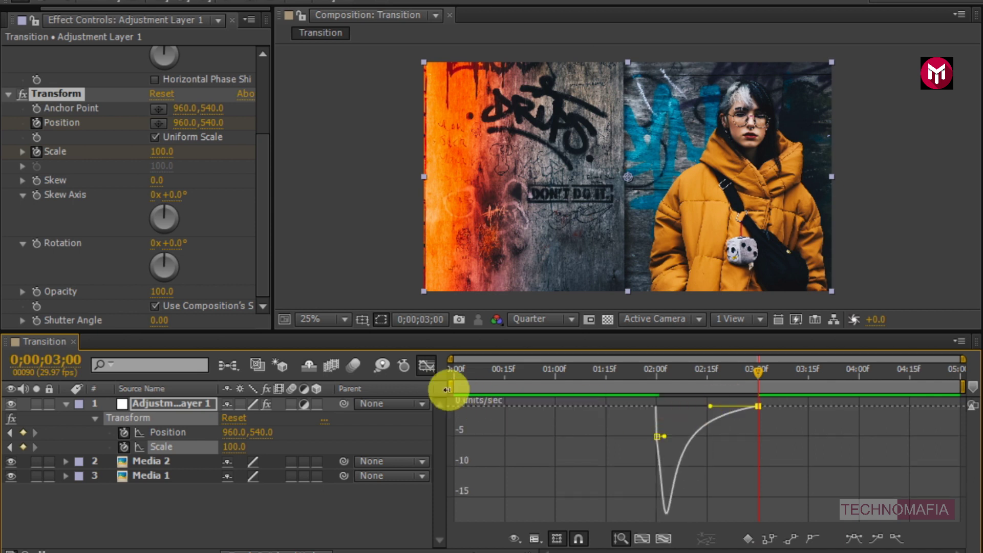
left_click(428, 365)
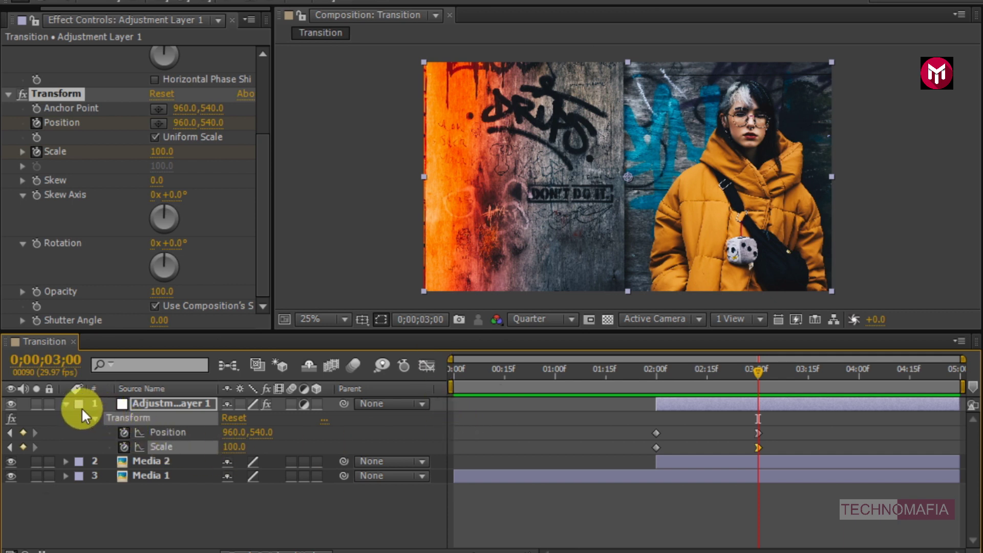
- Collapse the adjustment layer and add Ink.mov from the Project panel as the top layer
left_click(65, 403)
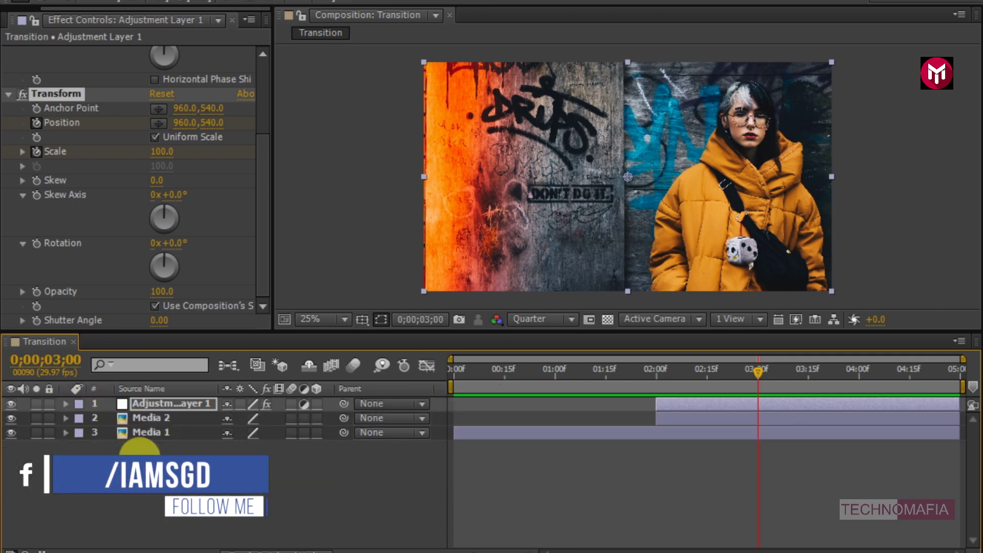
left_click(137, 447)
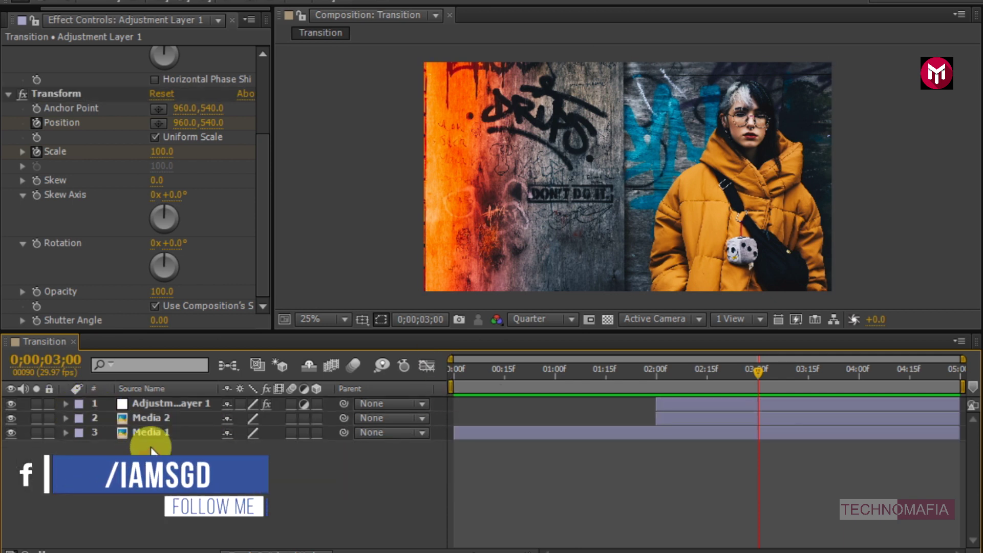
left_click(150, 413)
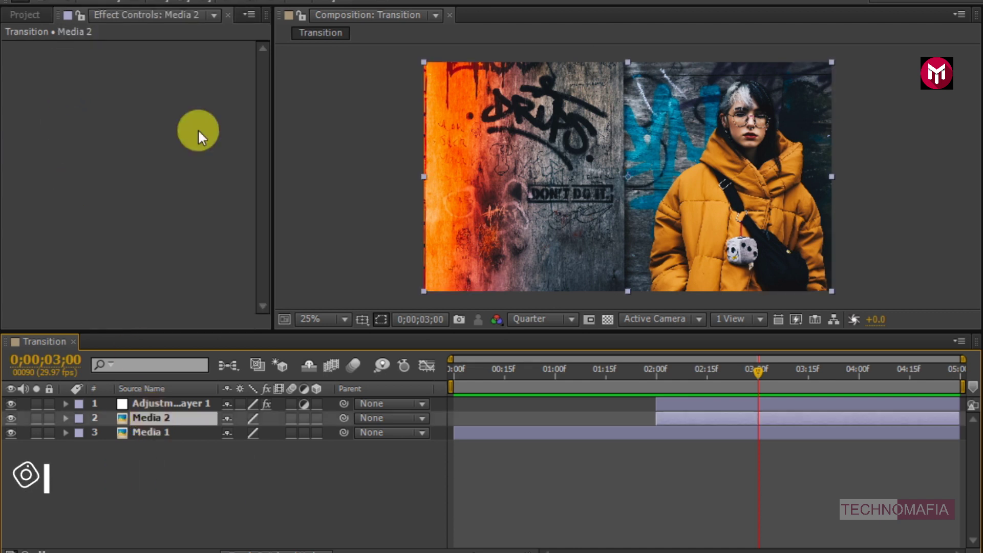
left_click(29, 15)
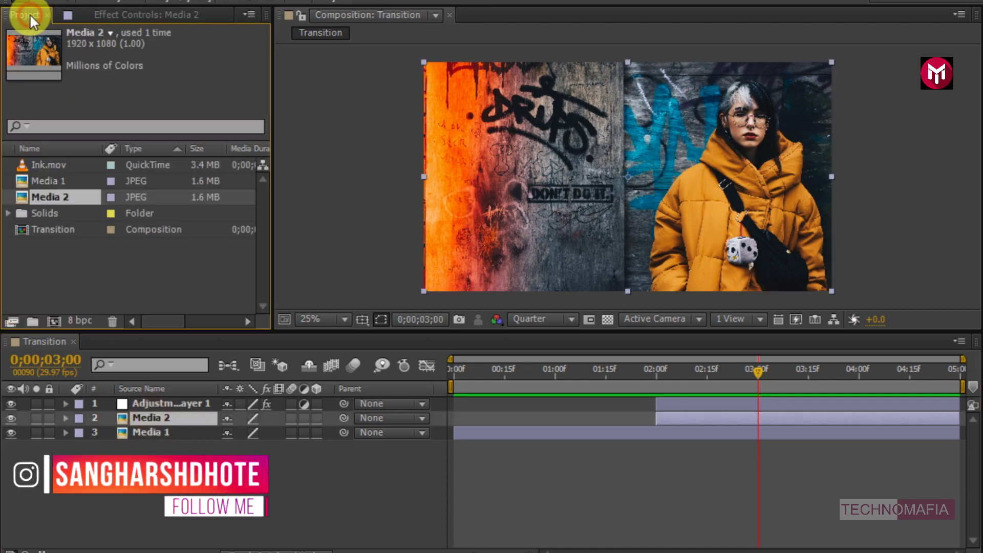
left_click(43, 164)
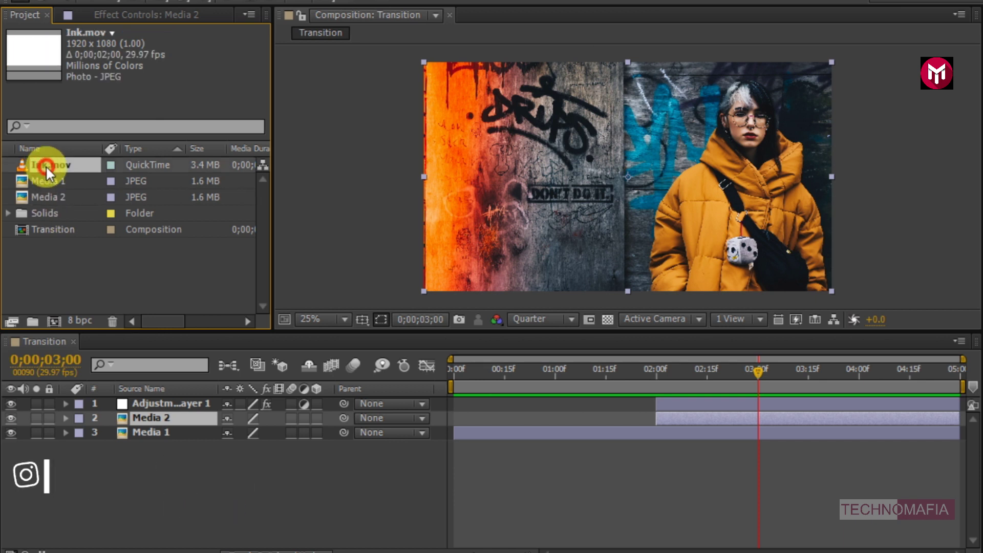
left_click_drag(156, 377, 159, 397)
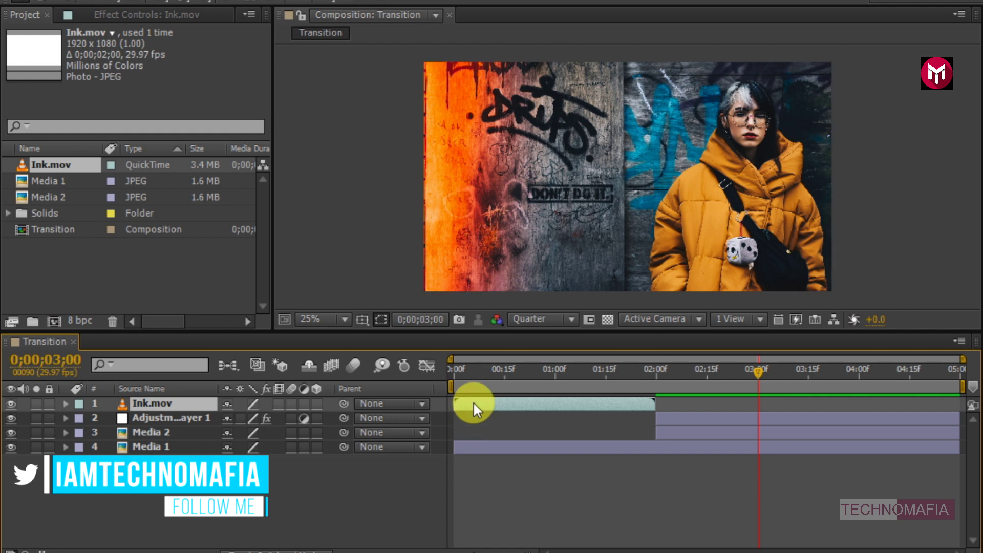
- Slide Ink.mov to start at 02:00 with Media 2 and show the Modes columns
left_click_drag(482, 402, 676, 387)
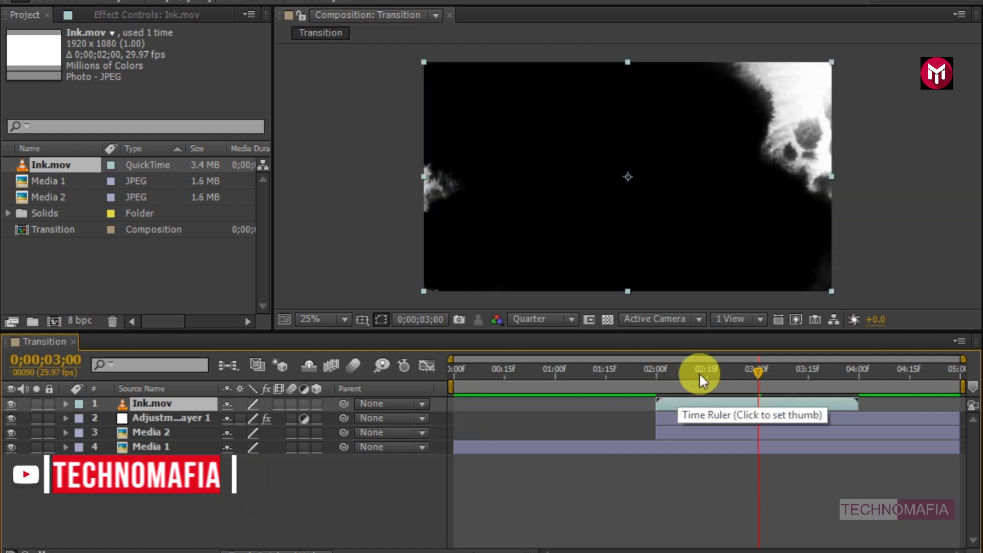
left_click(699, 372)
left_click(756, 372)
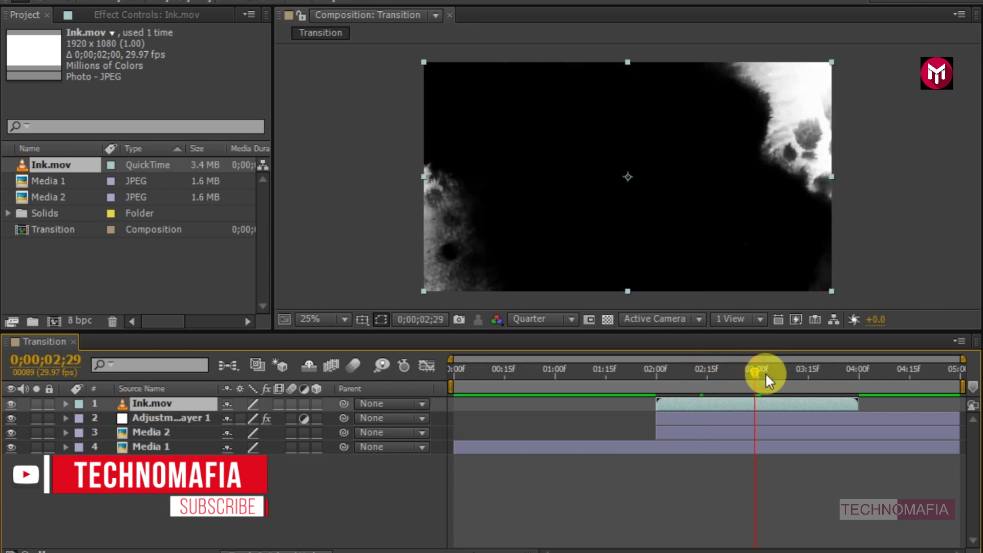
left_click(250, 544)
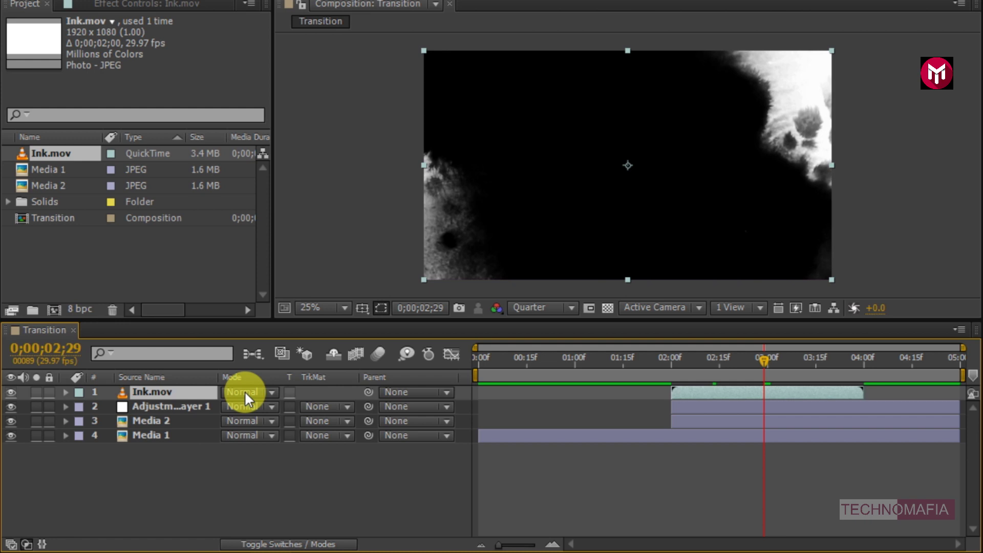
- Set Ink.mov's blending mode to Silhouette Luma
left_click(245, 393)
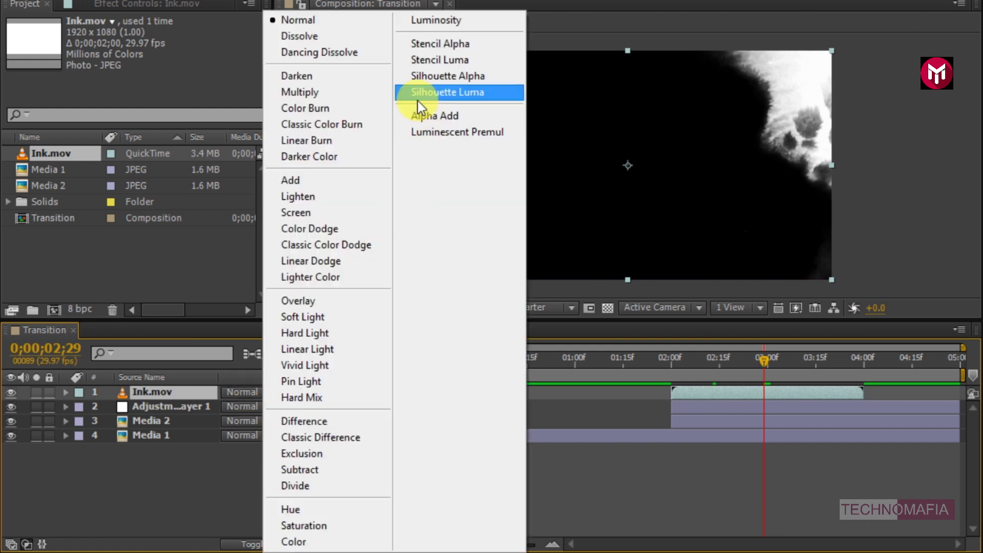
left_click(417, 96)
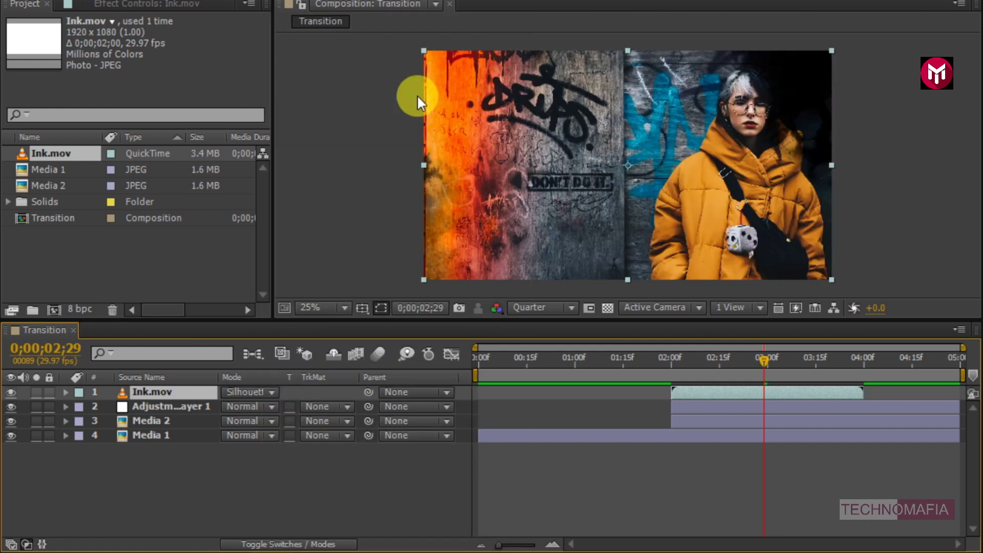
- Preview the ink transition, then start selecting the adjustment layer for pre-composing
key("space")
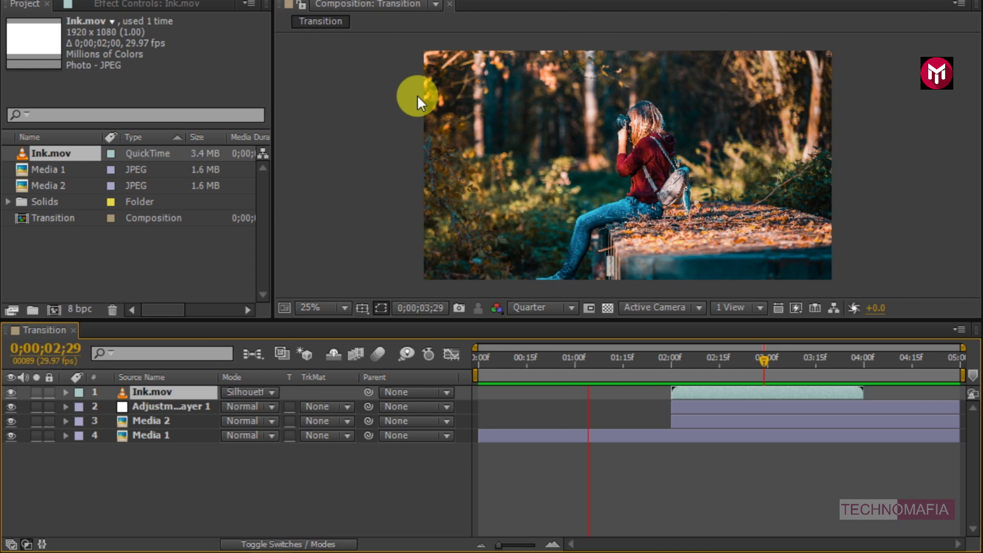
key("space")
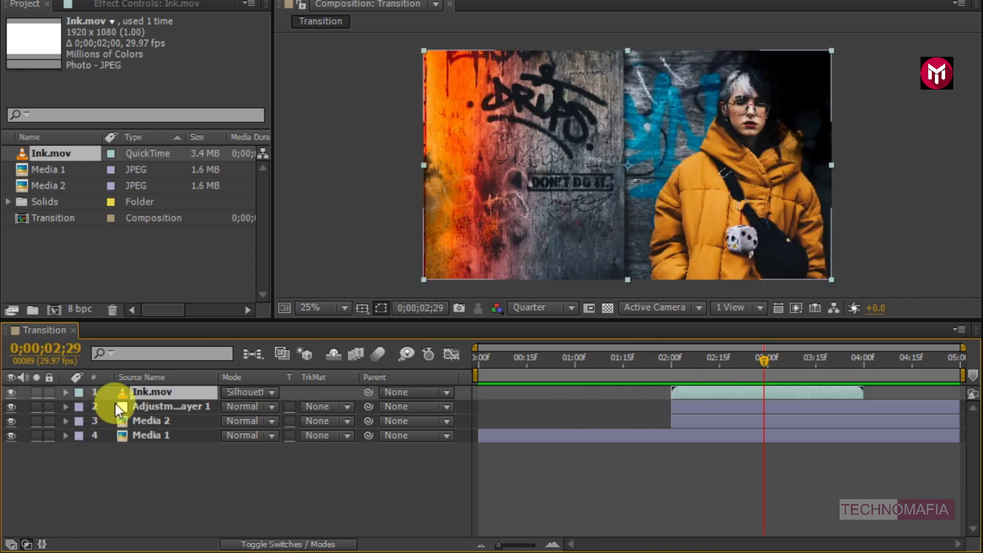
left_click(143, 402, "shift")
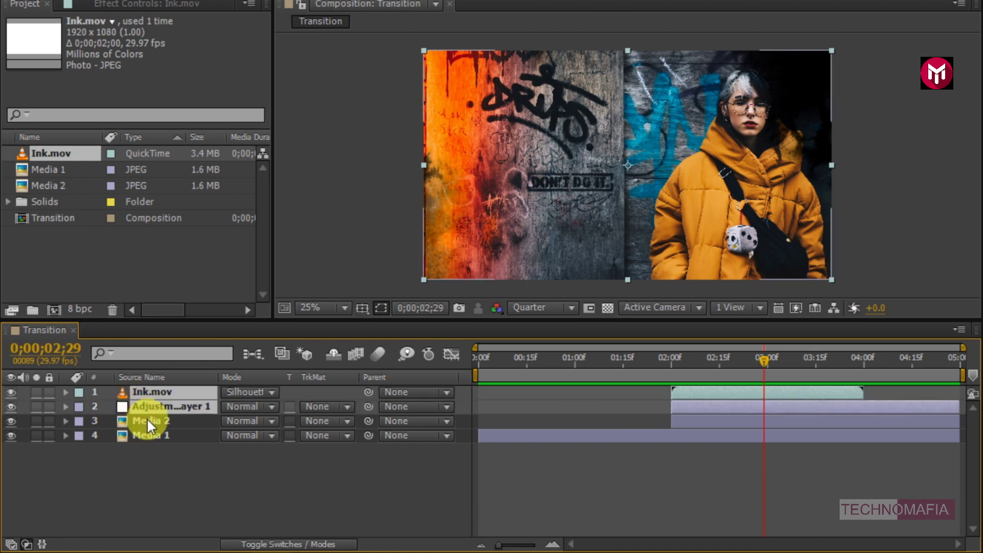
- Pre-compose Ink.mov, Adjustment Layer 1 and Media 2 into a composition named Media 2 and preview it
left_click(147, 418, "shift")
right_click(147, 418)
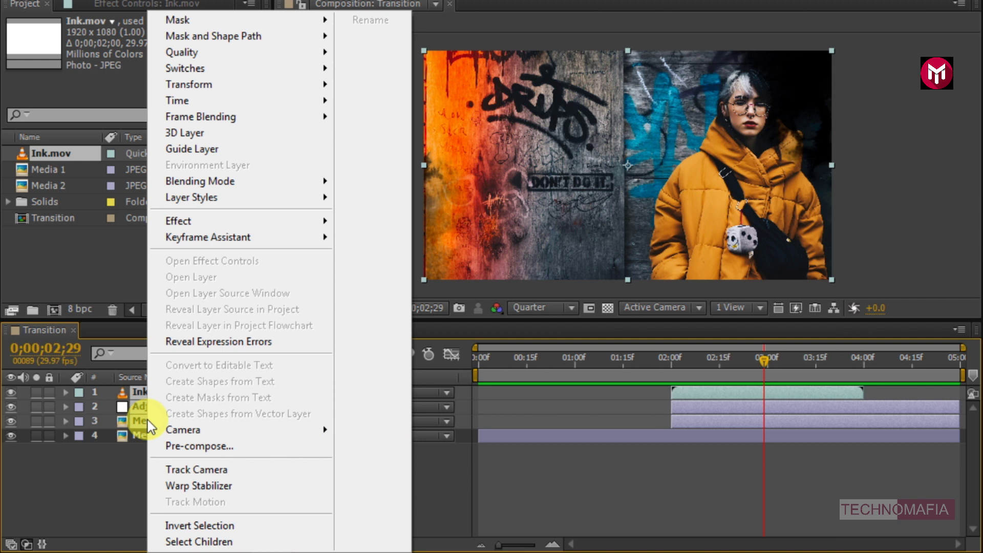
left_click(182, 443)
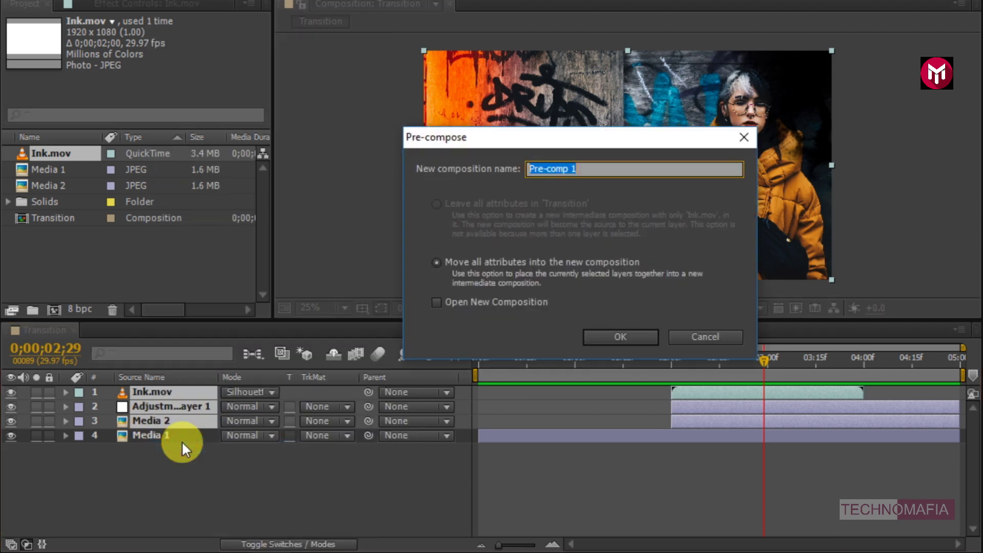
type("Media 2")
left_click(594, 341)
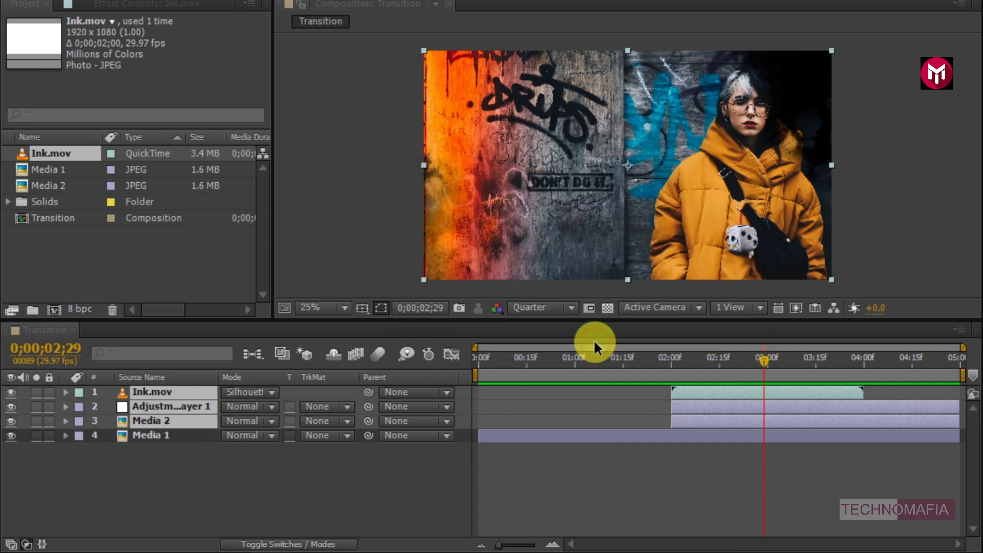
key("KP_0")
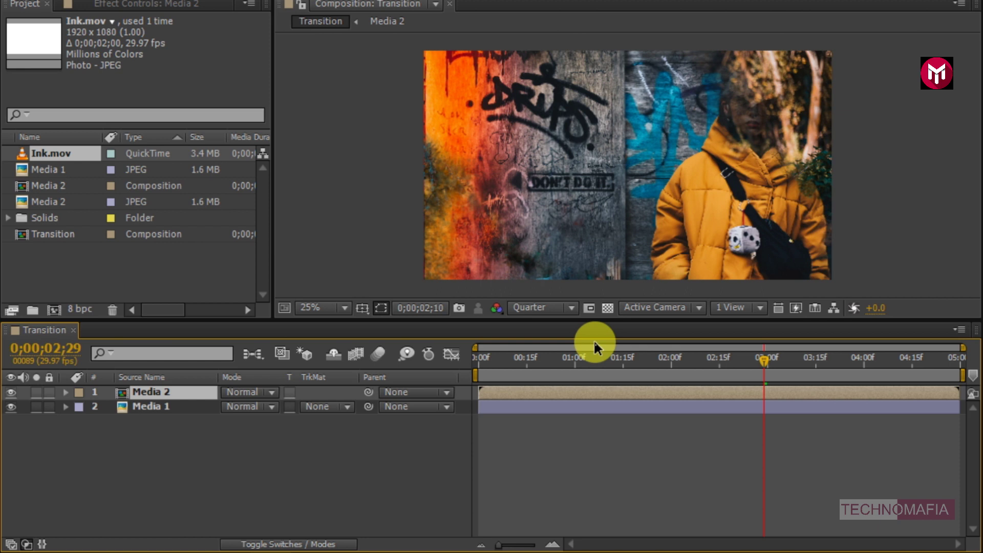